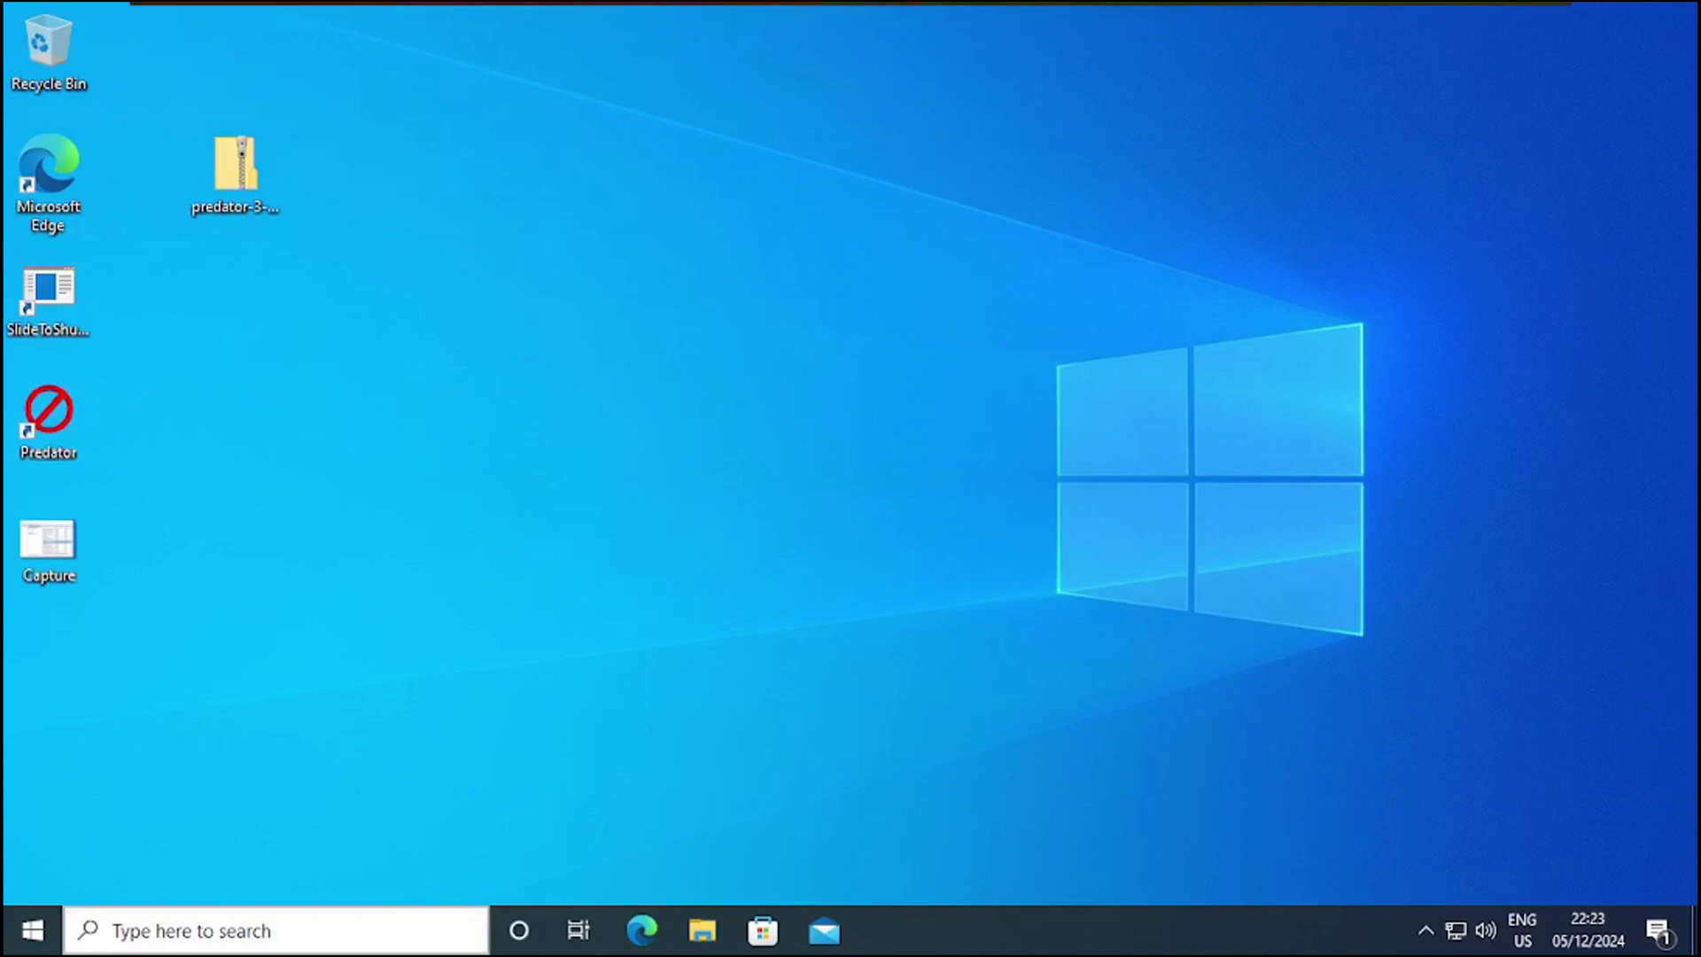
Search for services.msc and run the Services console as administrator
{"action": "left_click", "coordinate": [310, 944]}
{"action": "type", "text": "ser"}
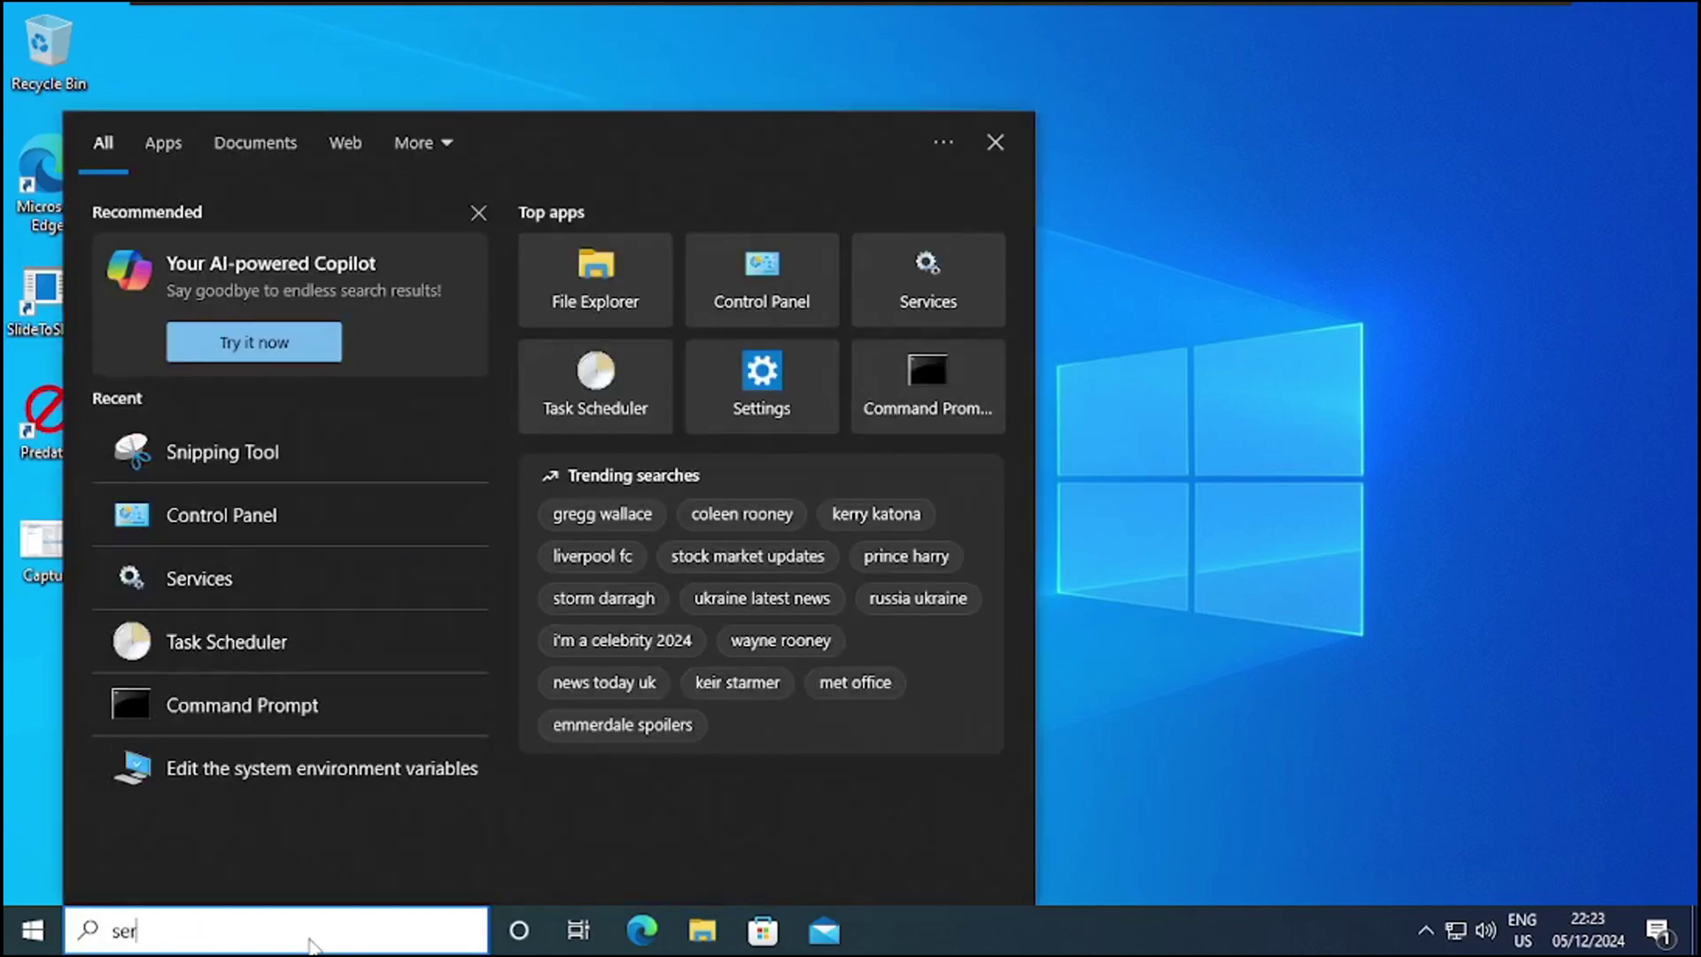
{"action": "type", "text": "vices.msc"}
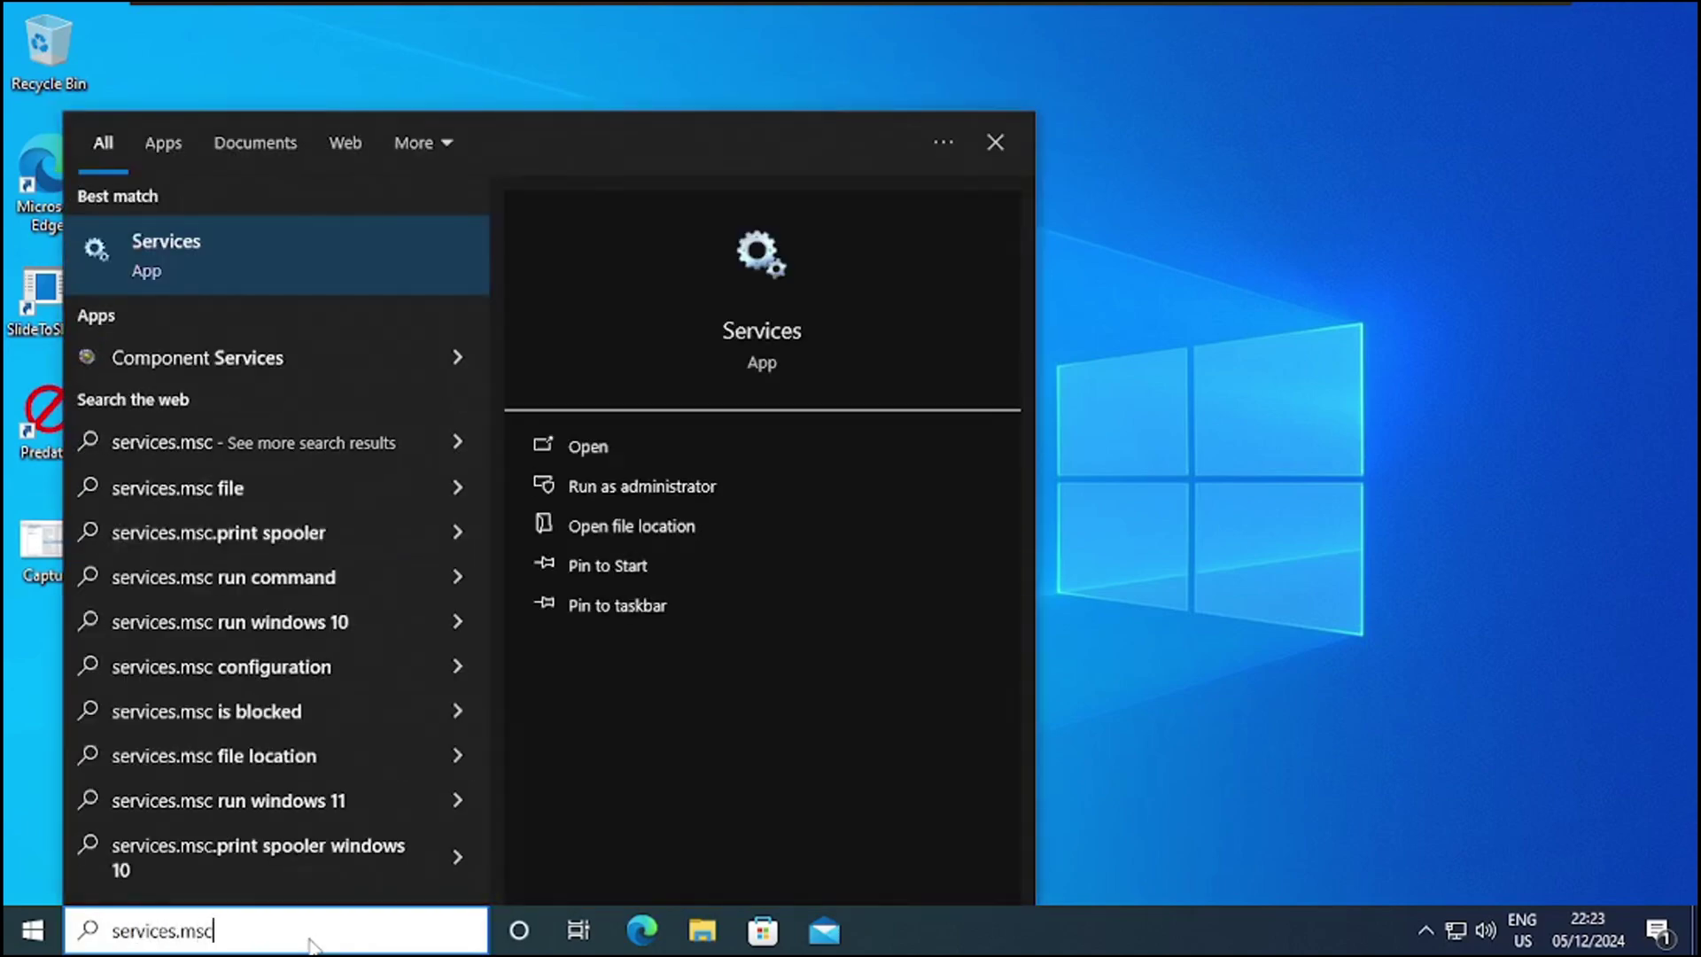
{"action": "right_click", "coordinate": [287, 256]}
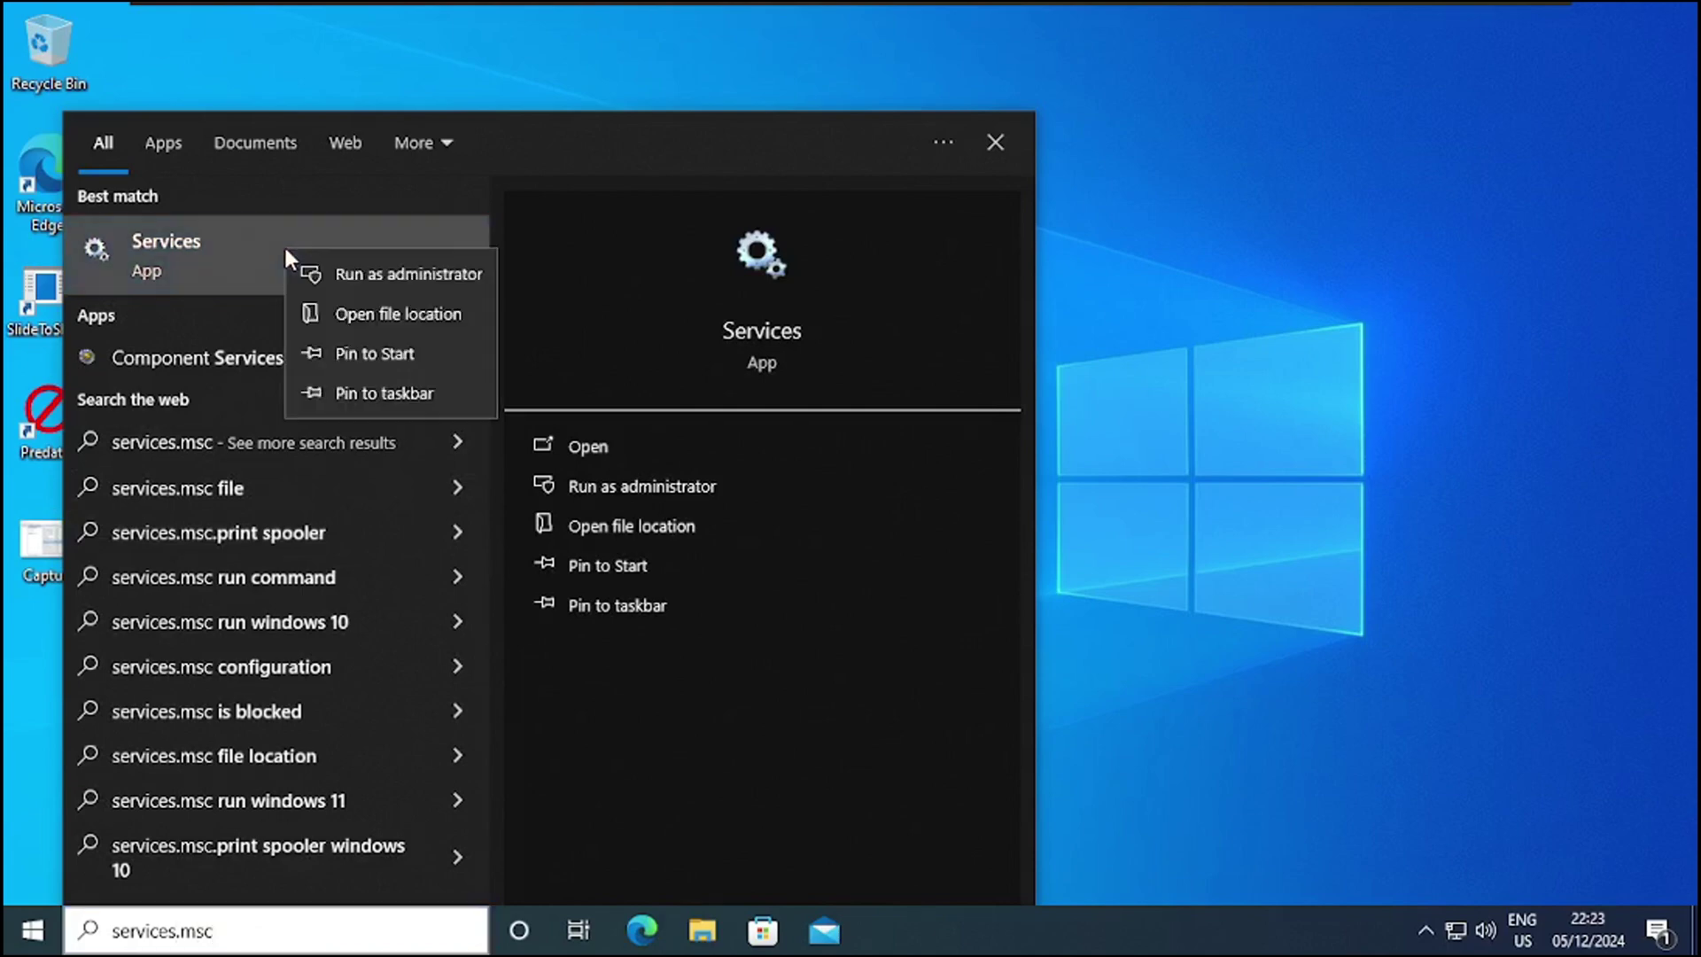
{"action": "left_click", "coordinate": [358, 277]}
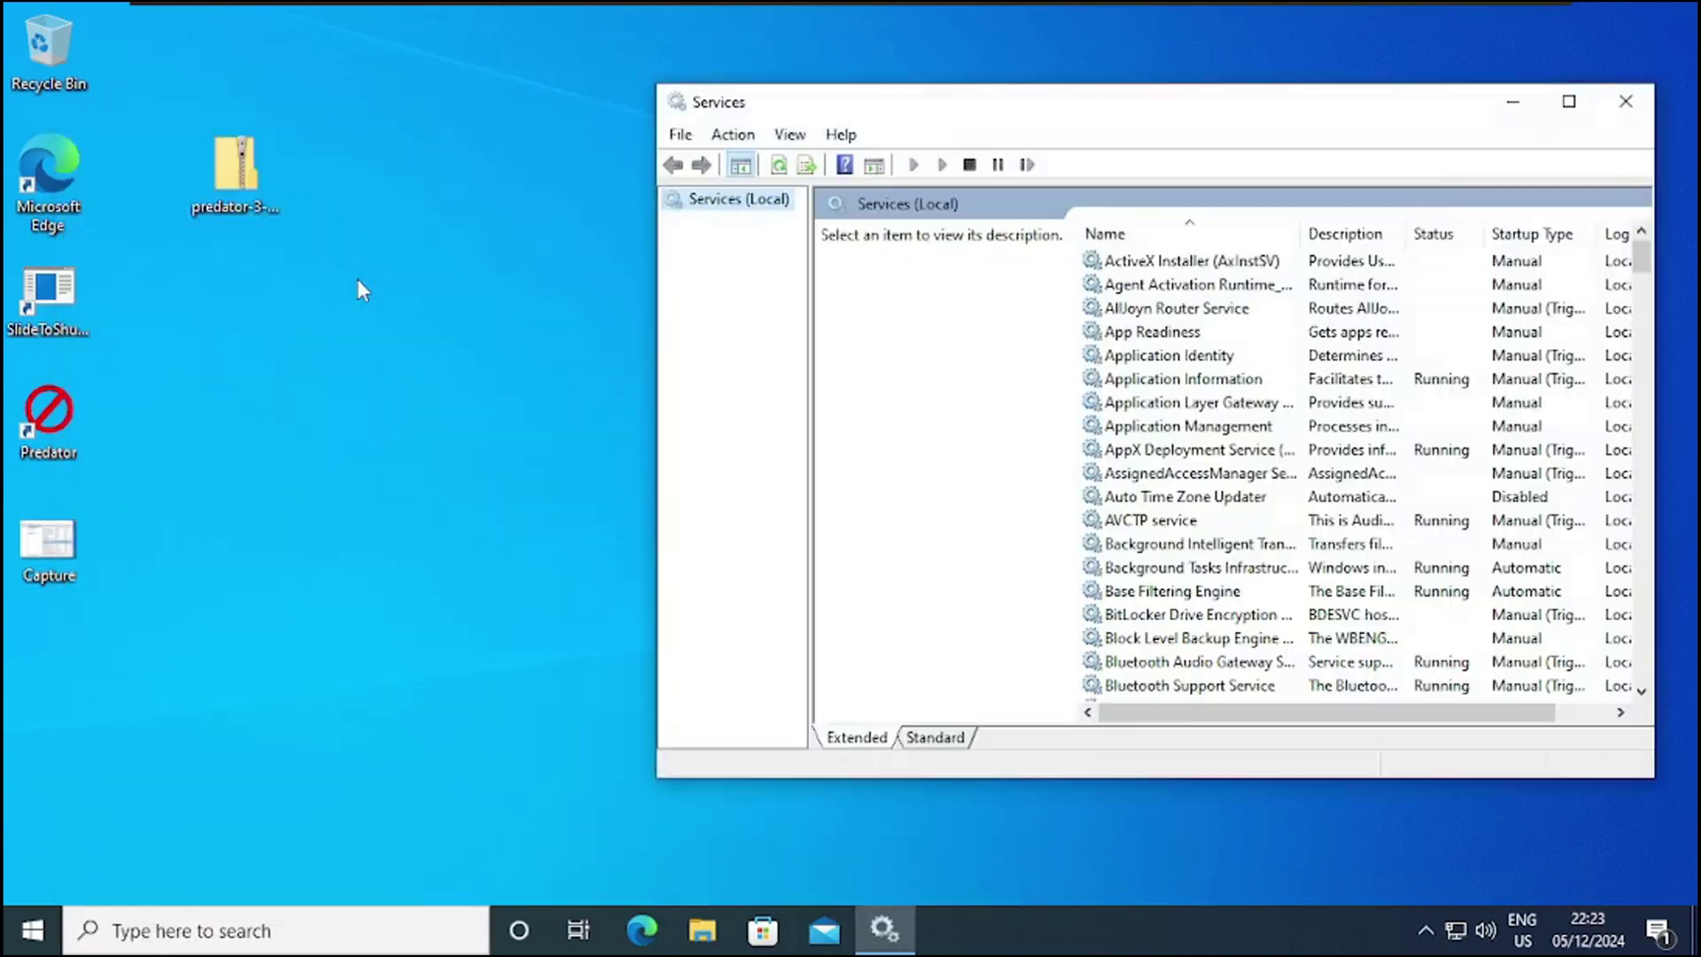
{"action": "left_click", "coordinate": [1568, 102]}
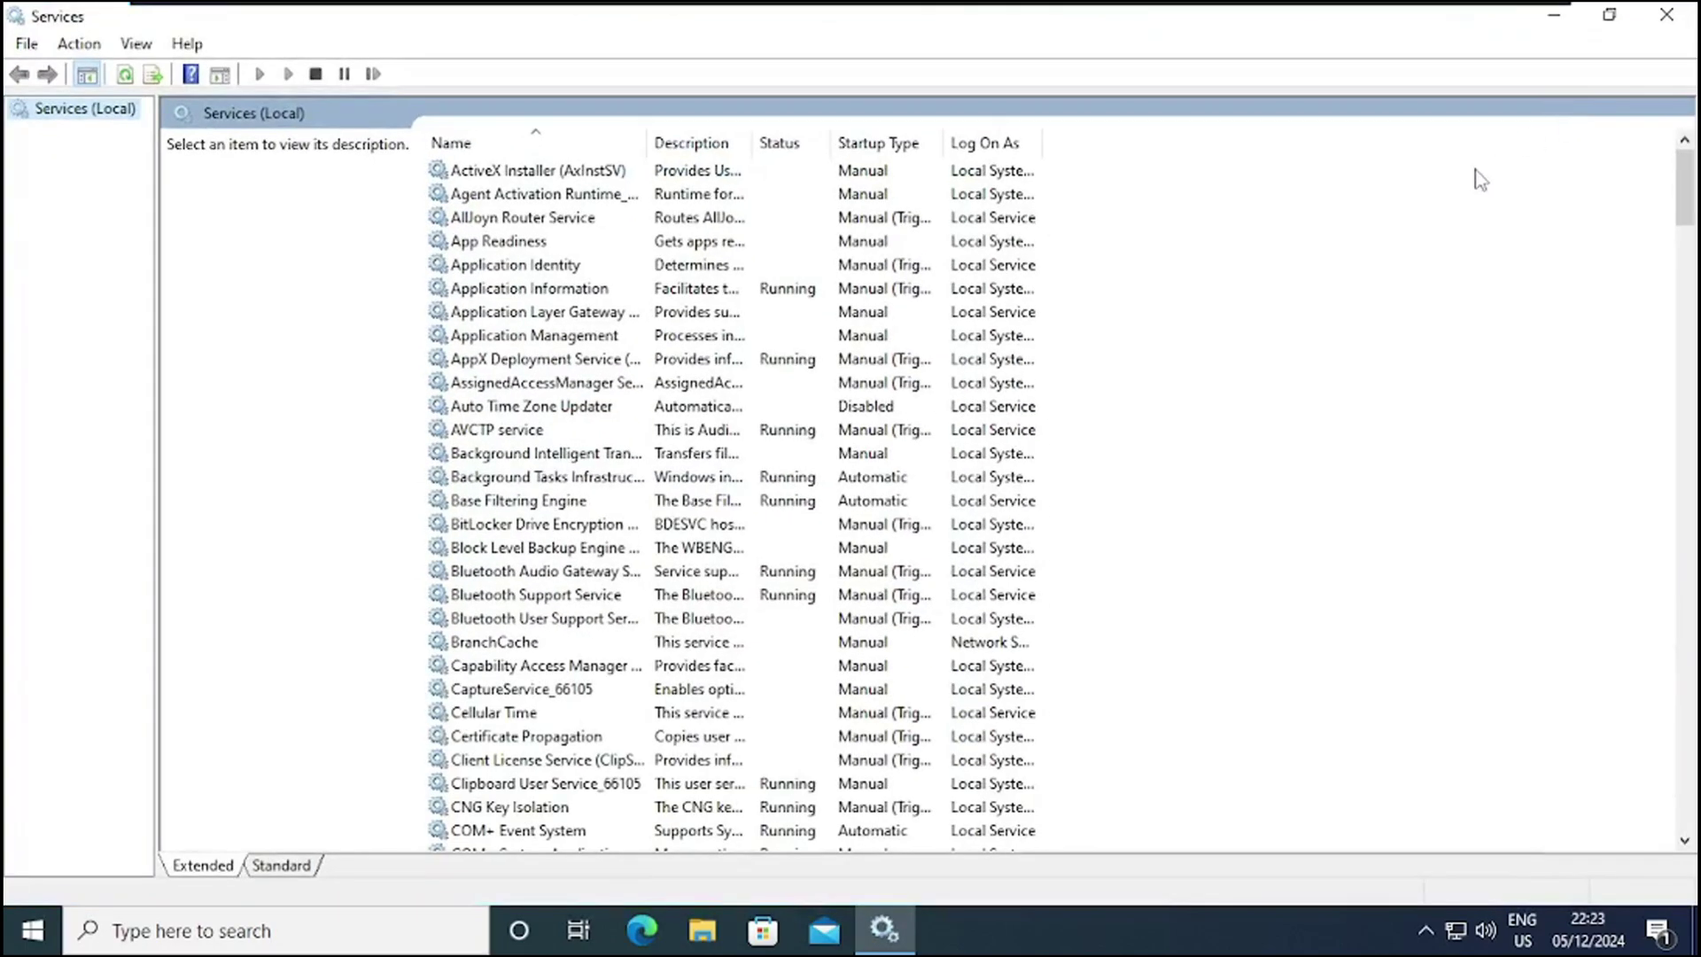
{"action": "left_click_drag", "start_coordinate": [1688, 191], "coordinate": [1692, 536]}
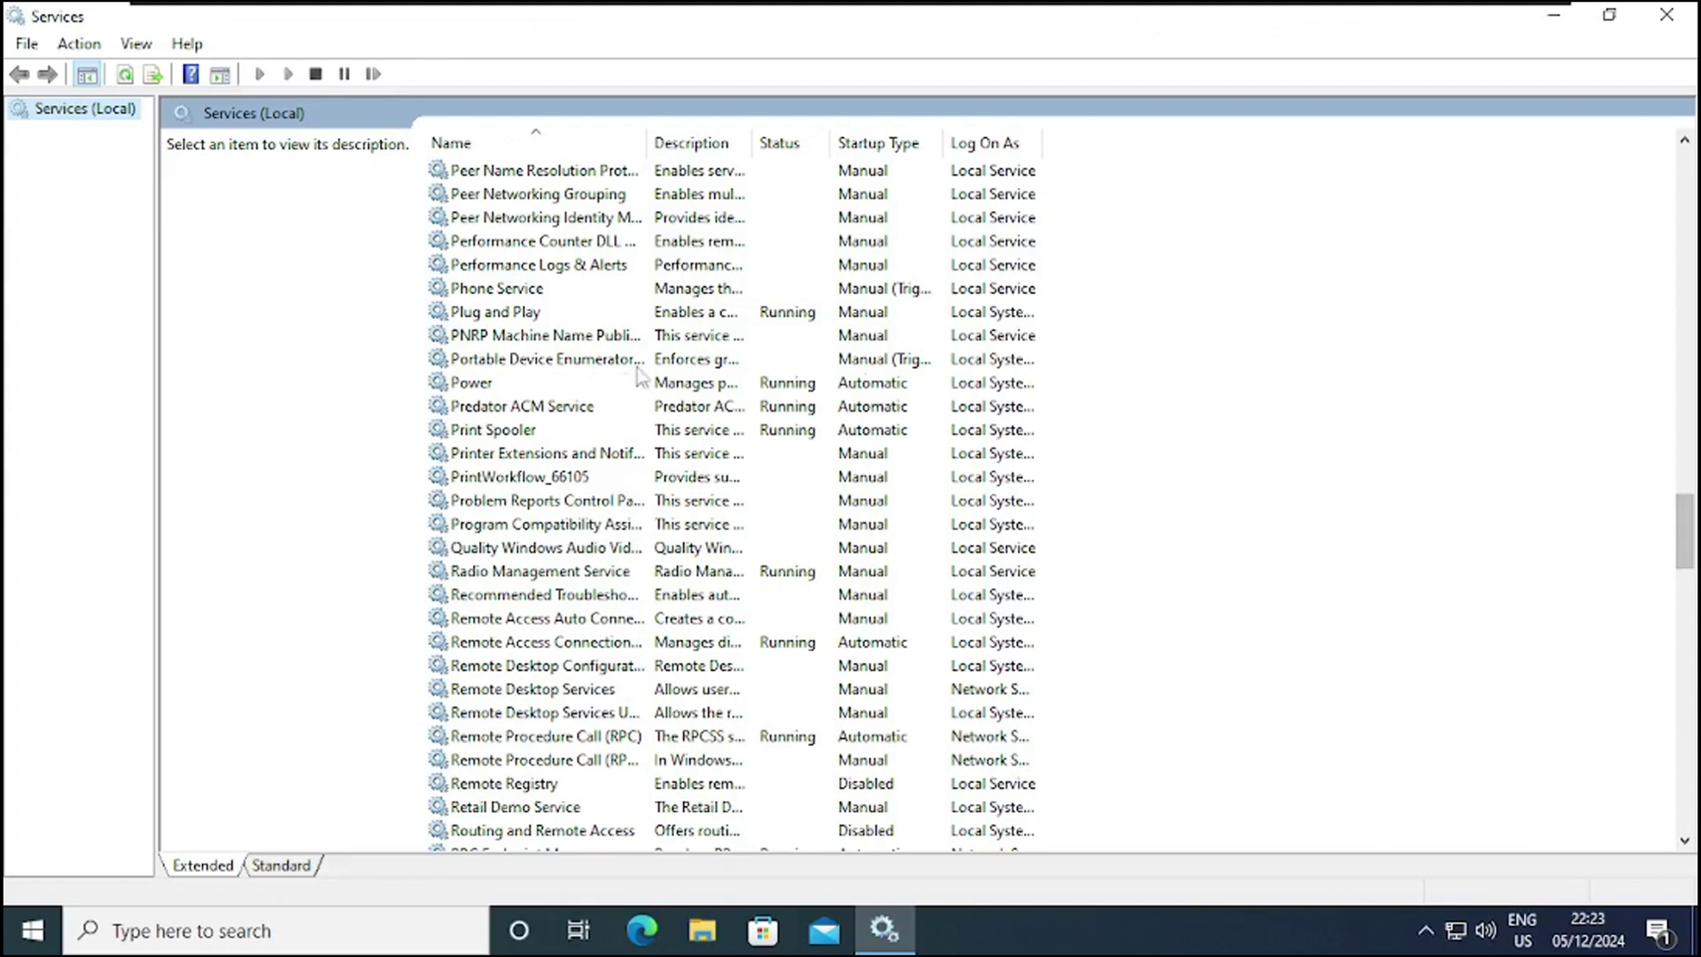
{"action": "left_click", "coordinate": [546, 407]}
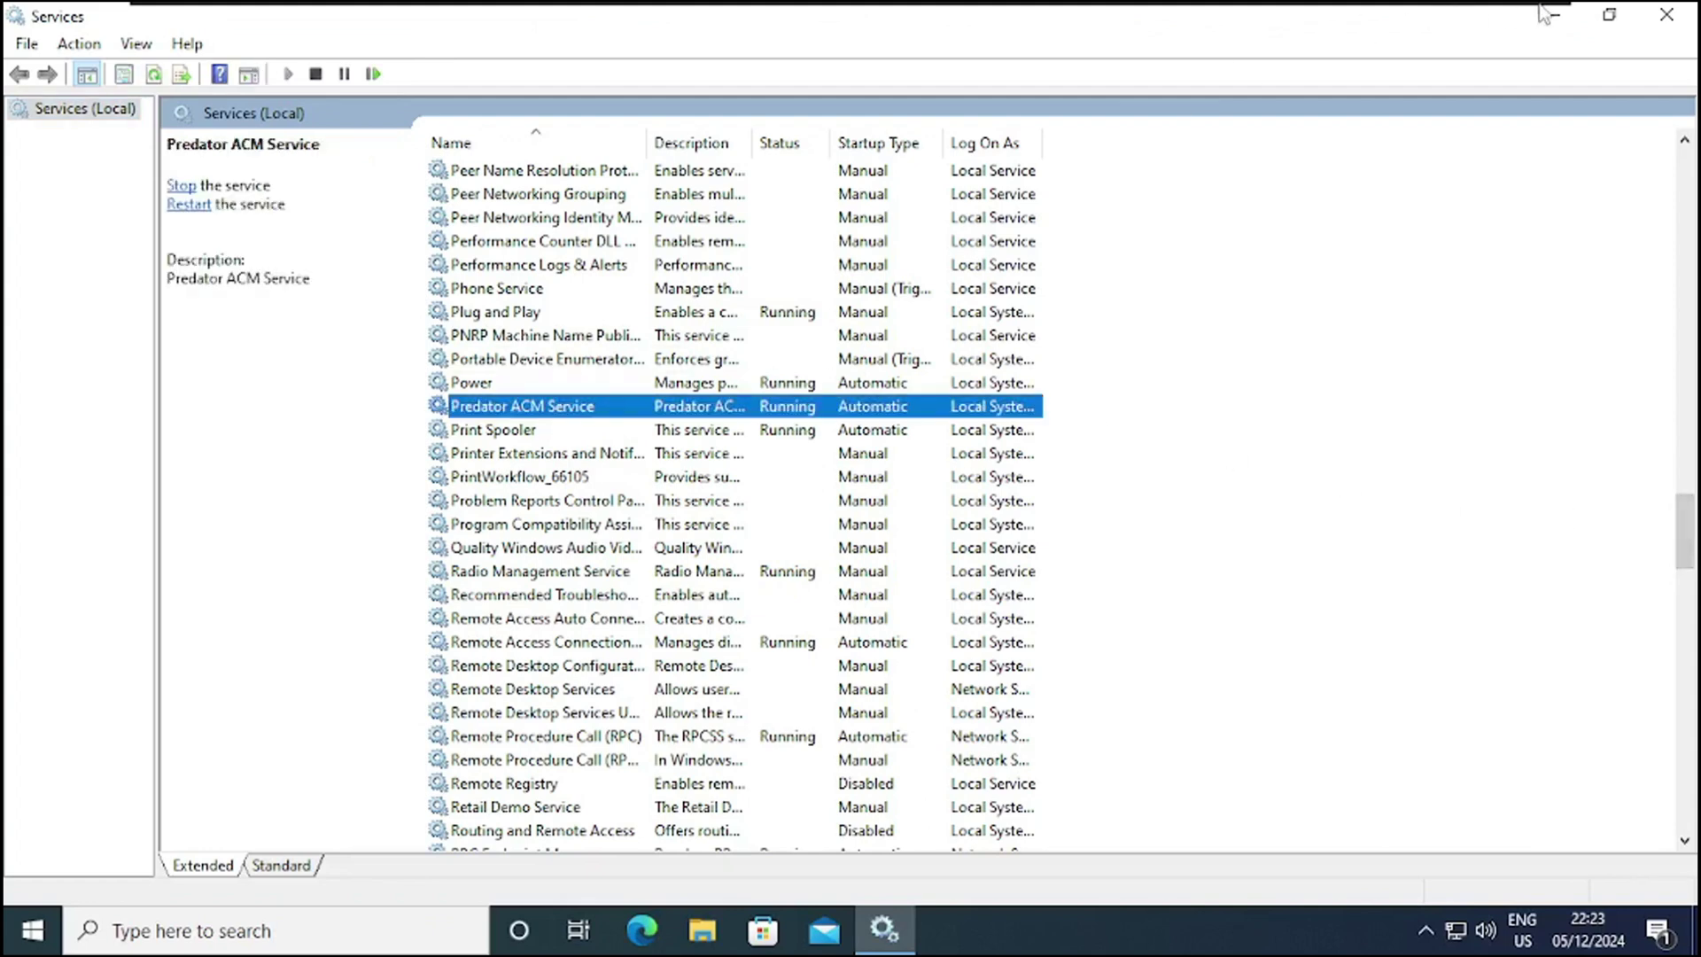
{"action": "left_click", "coordinate": [1609, 15]}
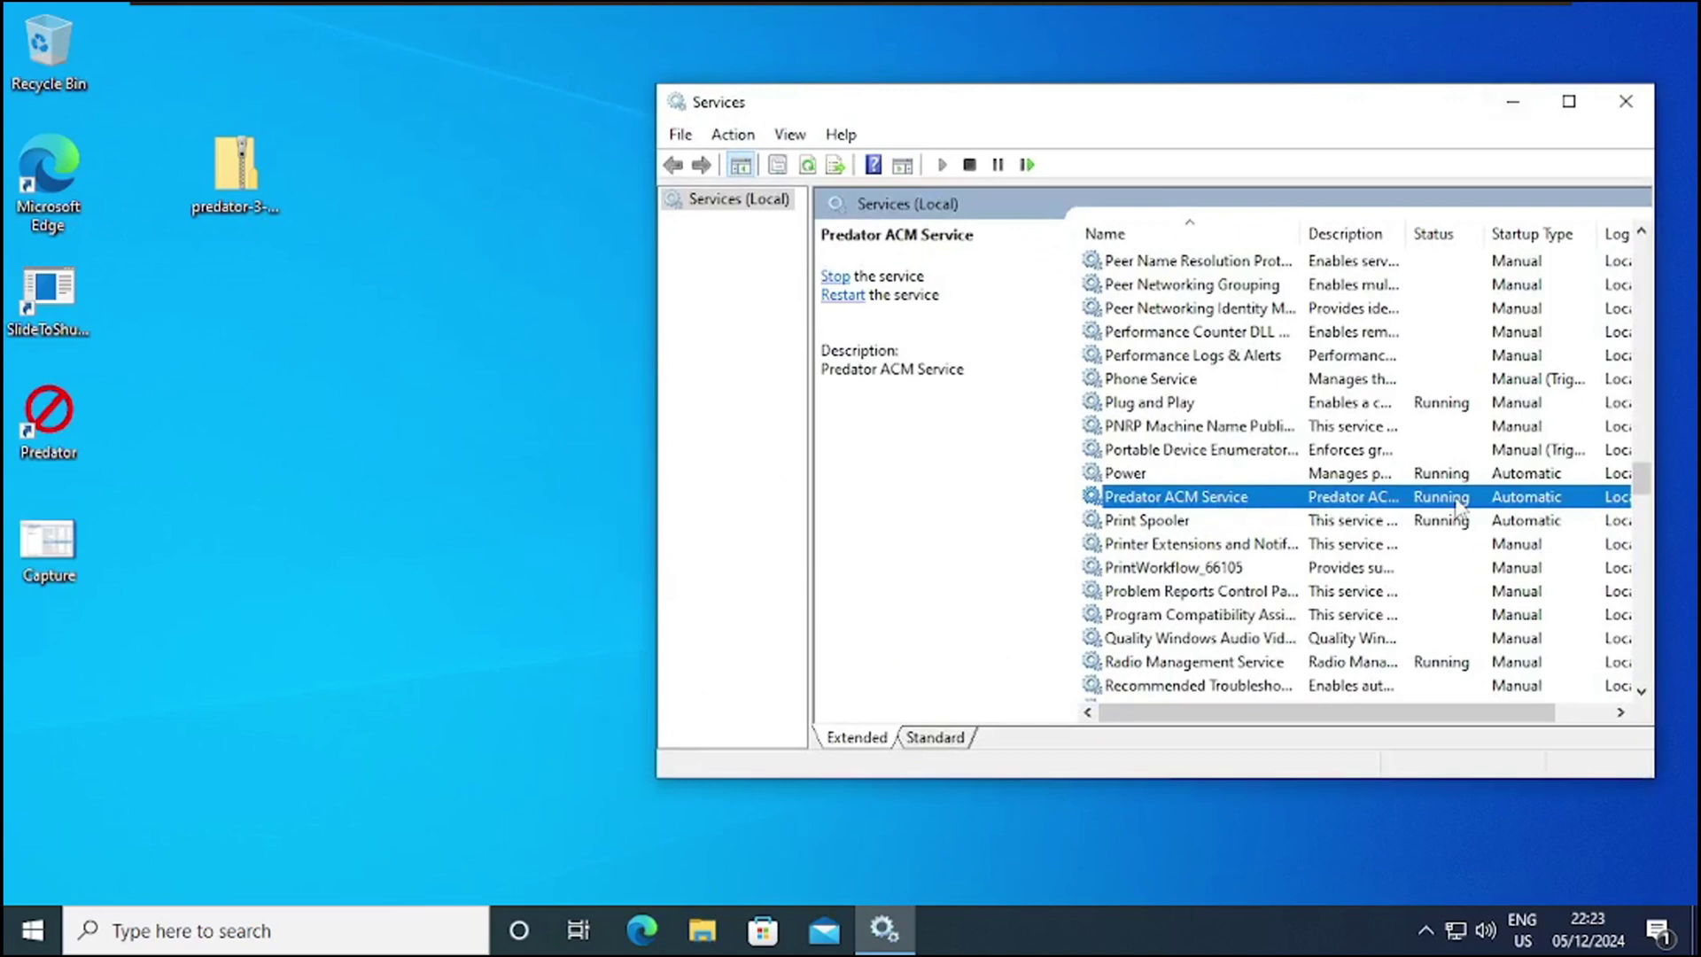
{"action": "double_click", "coordinate": [1244, 498]}
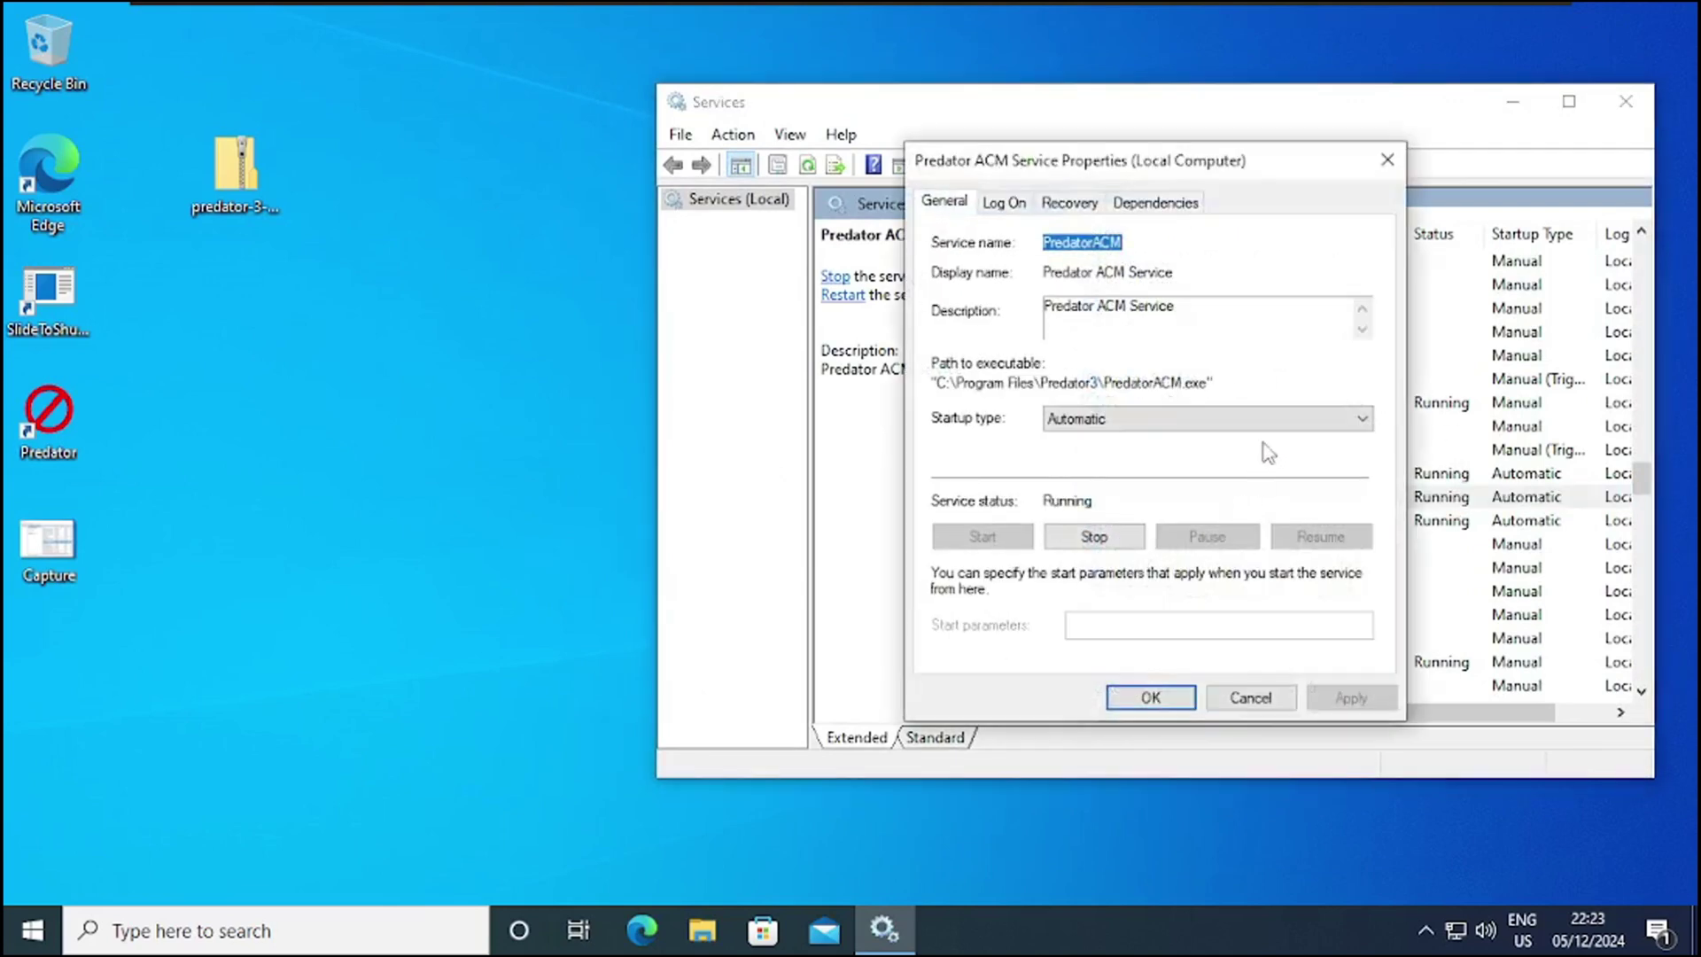
{"action": "left_click", "coordinate": [1306, 425]}
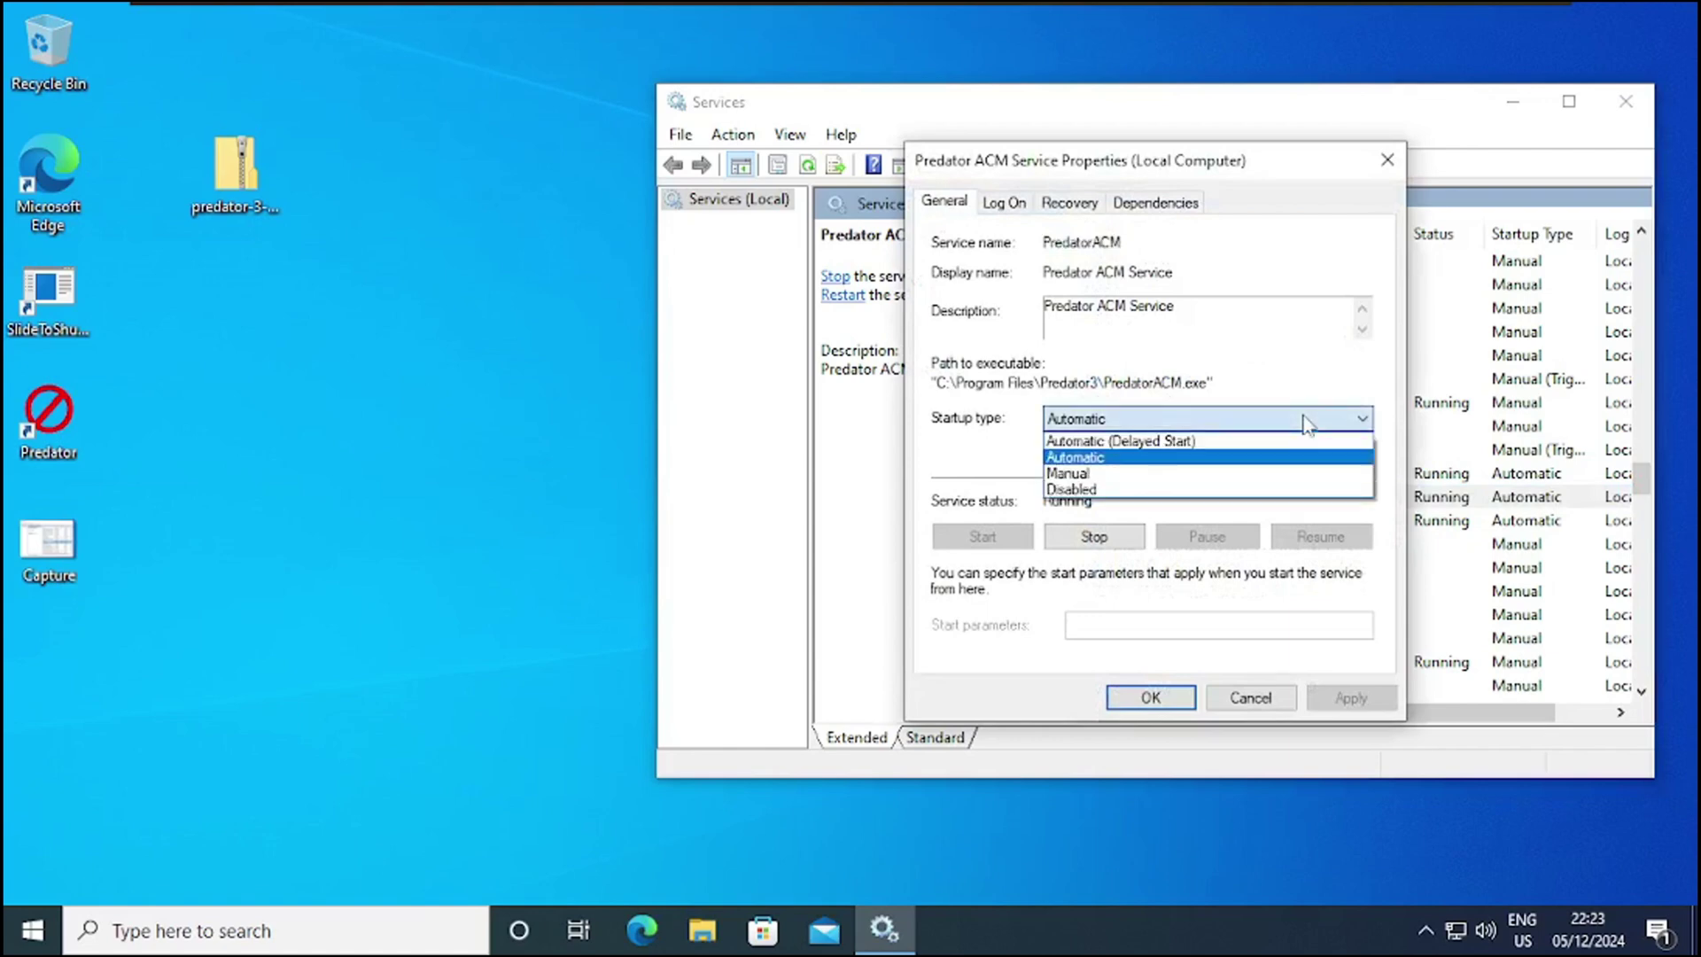
{"action": "left_click", "coordinate": [1246, 490]}
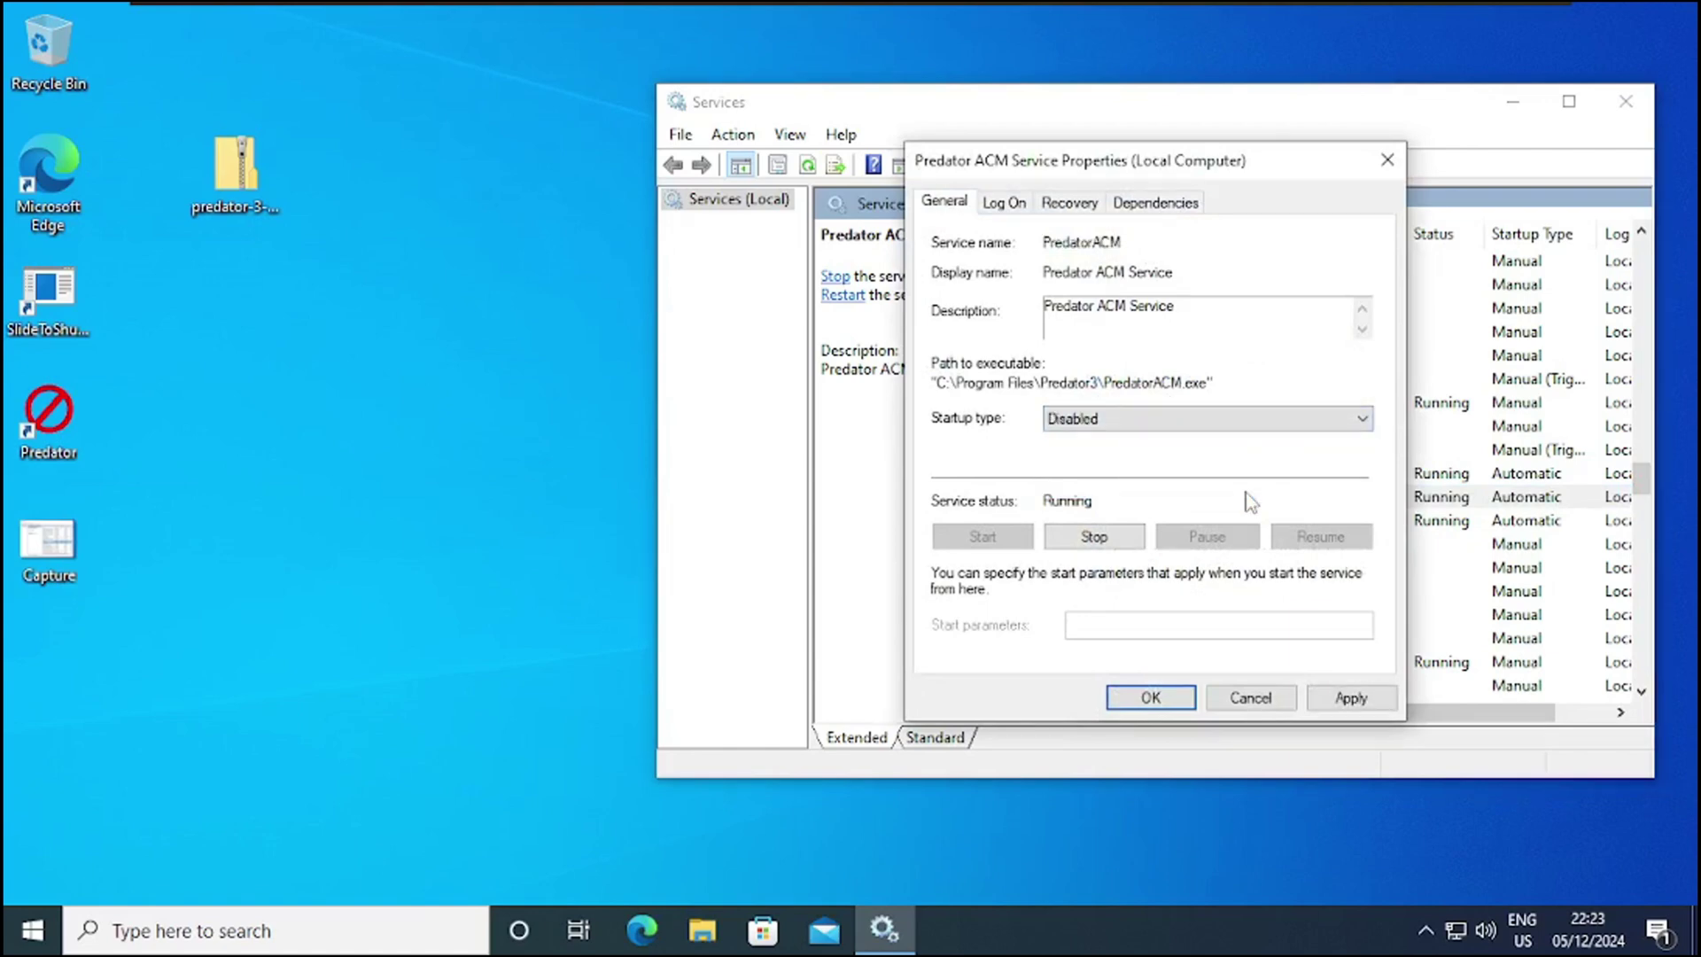
{"action": "left_click", "coordinate": [1265, 699]}
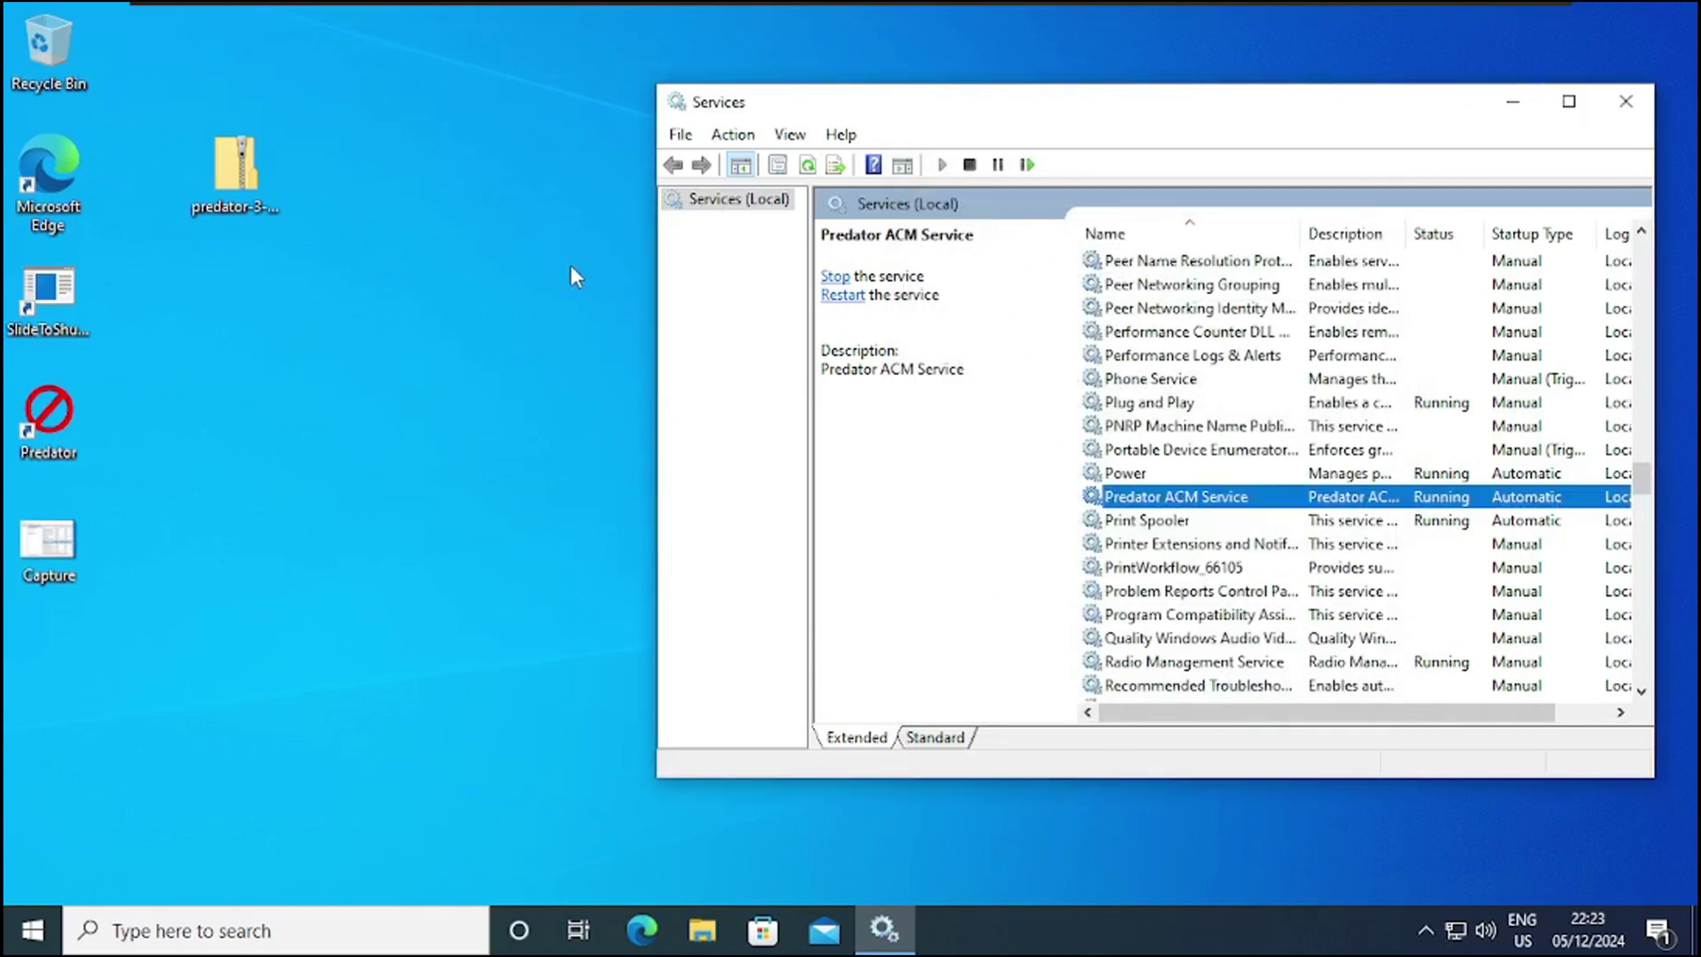
Search for regedit.msc, run Registry Editor as administrator and approve the UAC prompt
{"action": "left_click", "coordinate": [327, 935]}
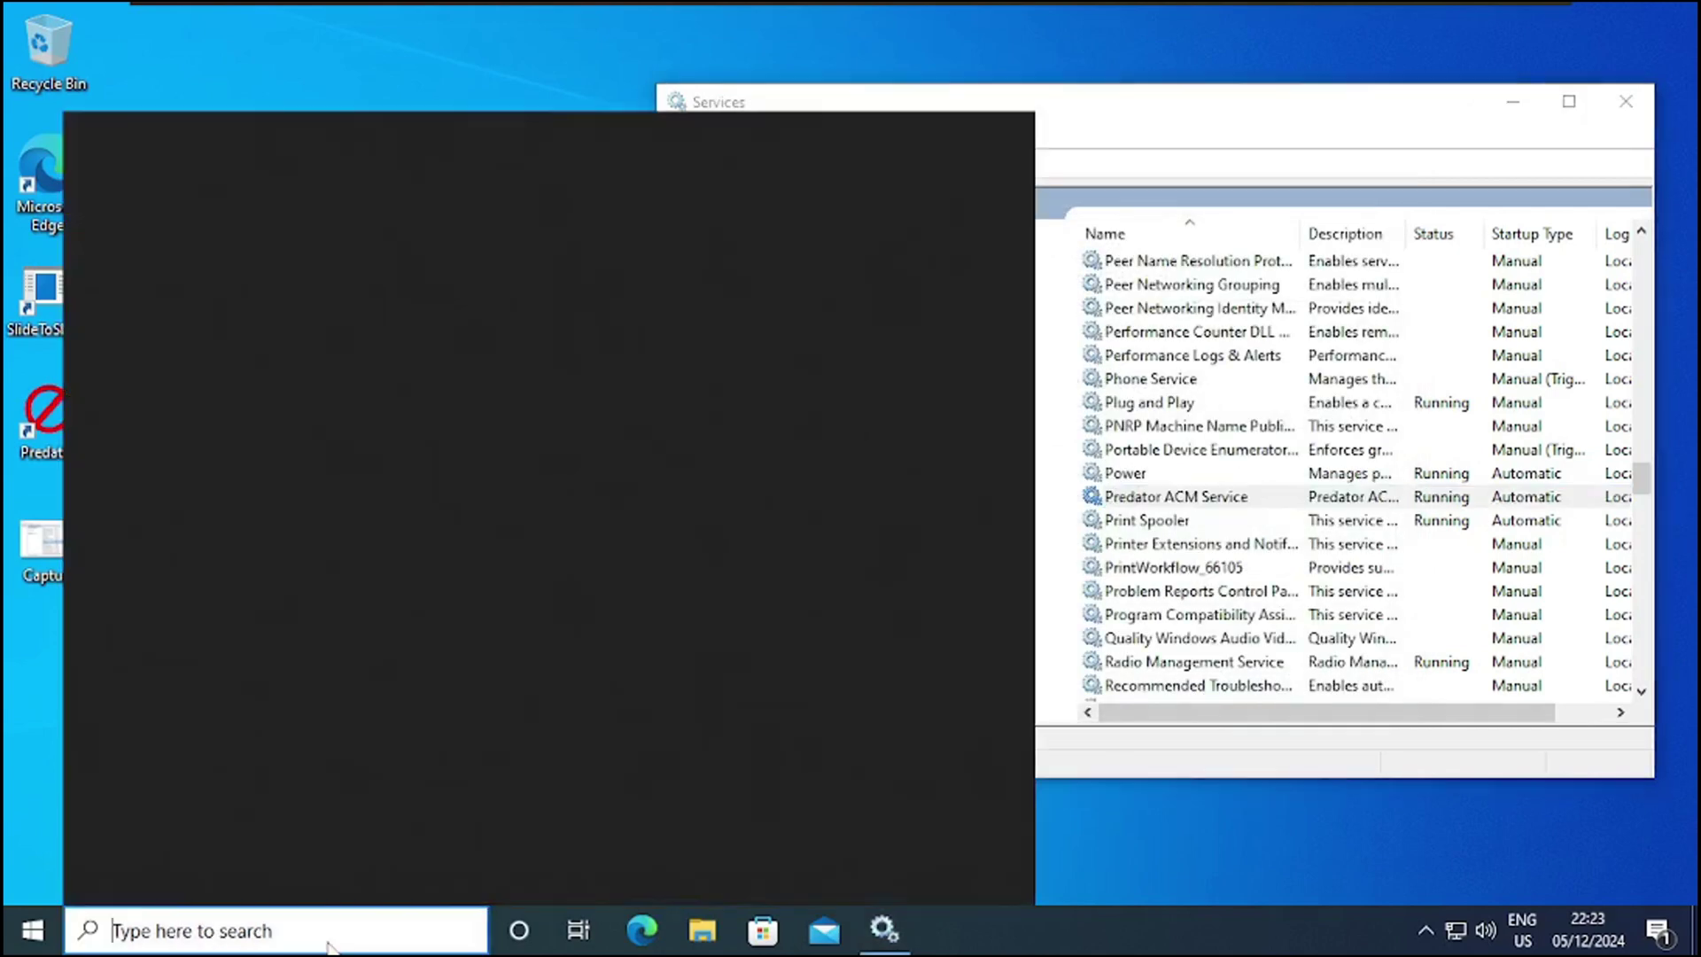
{"action": "type", "text": "reged"}
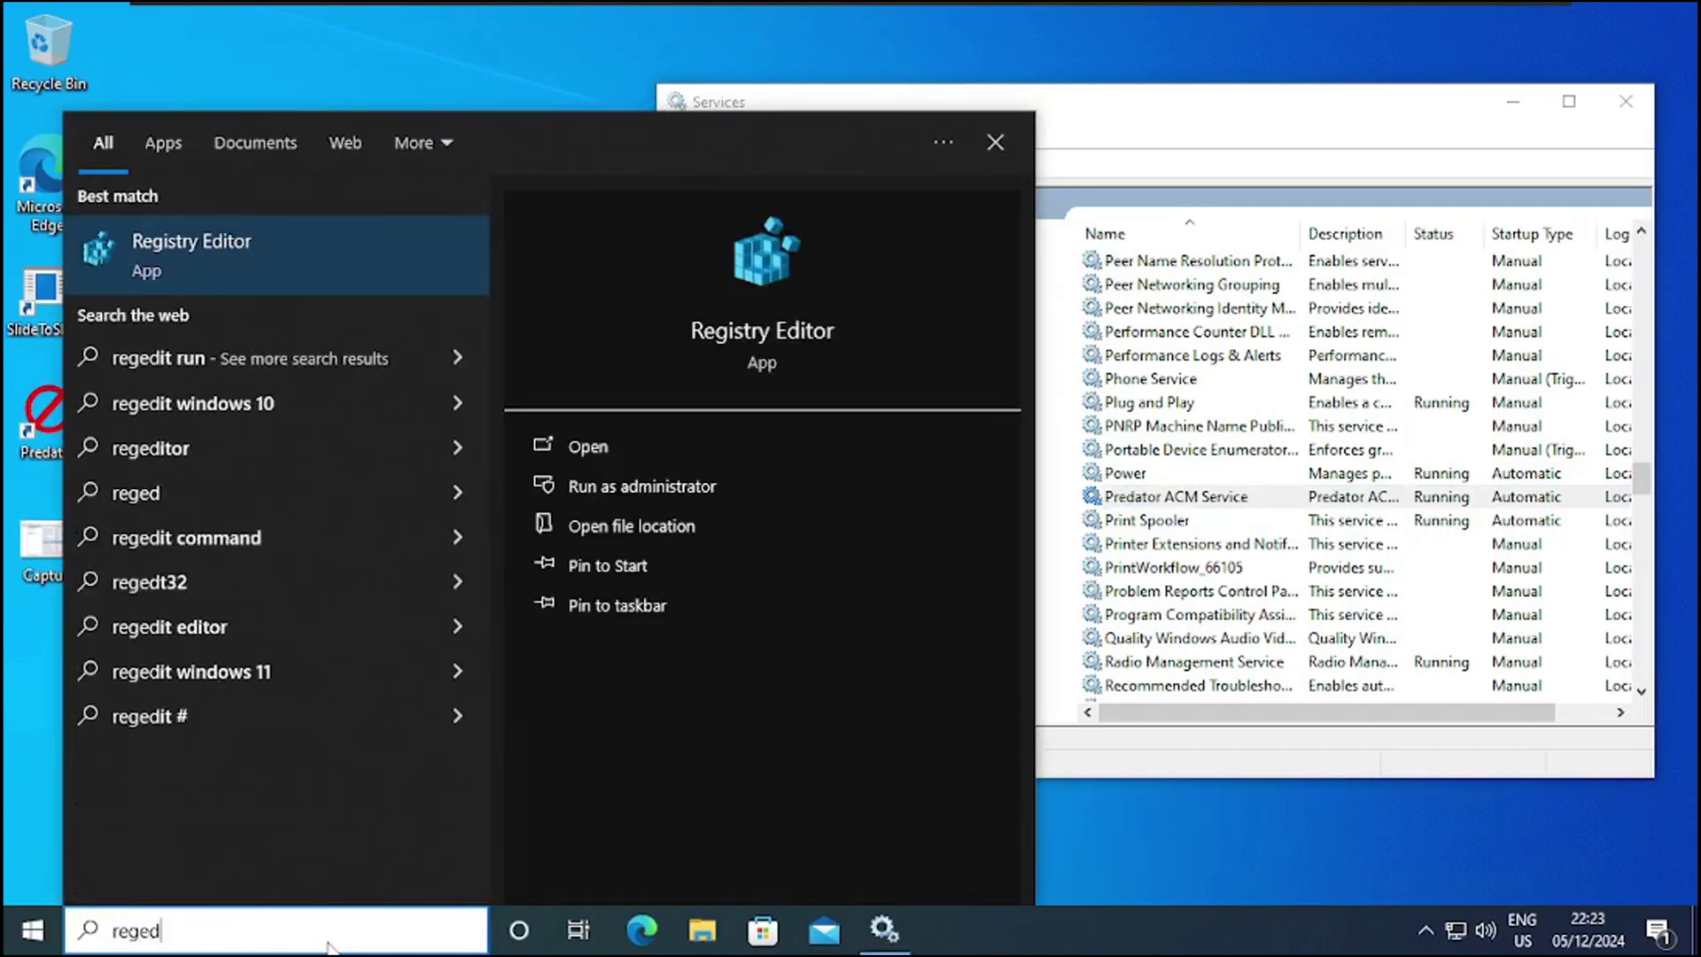
{"action": "type", "text": "it.msc"}
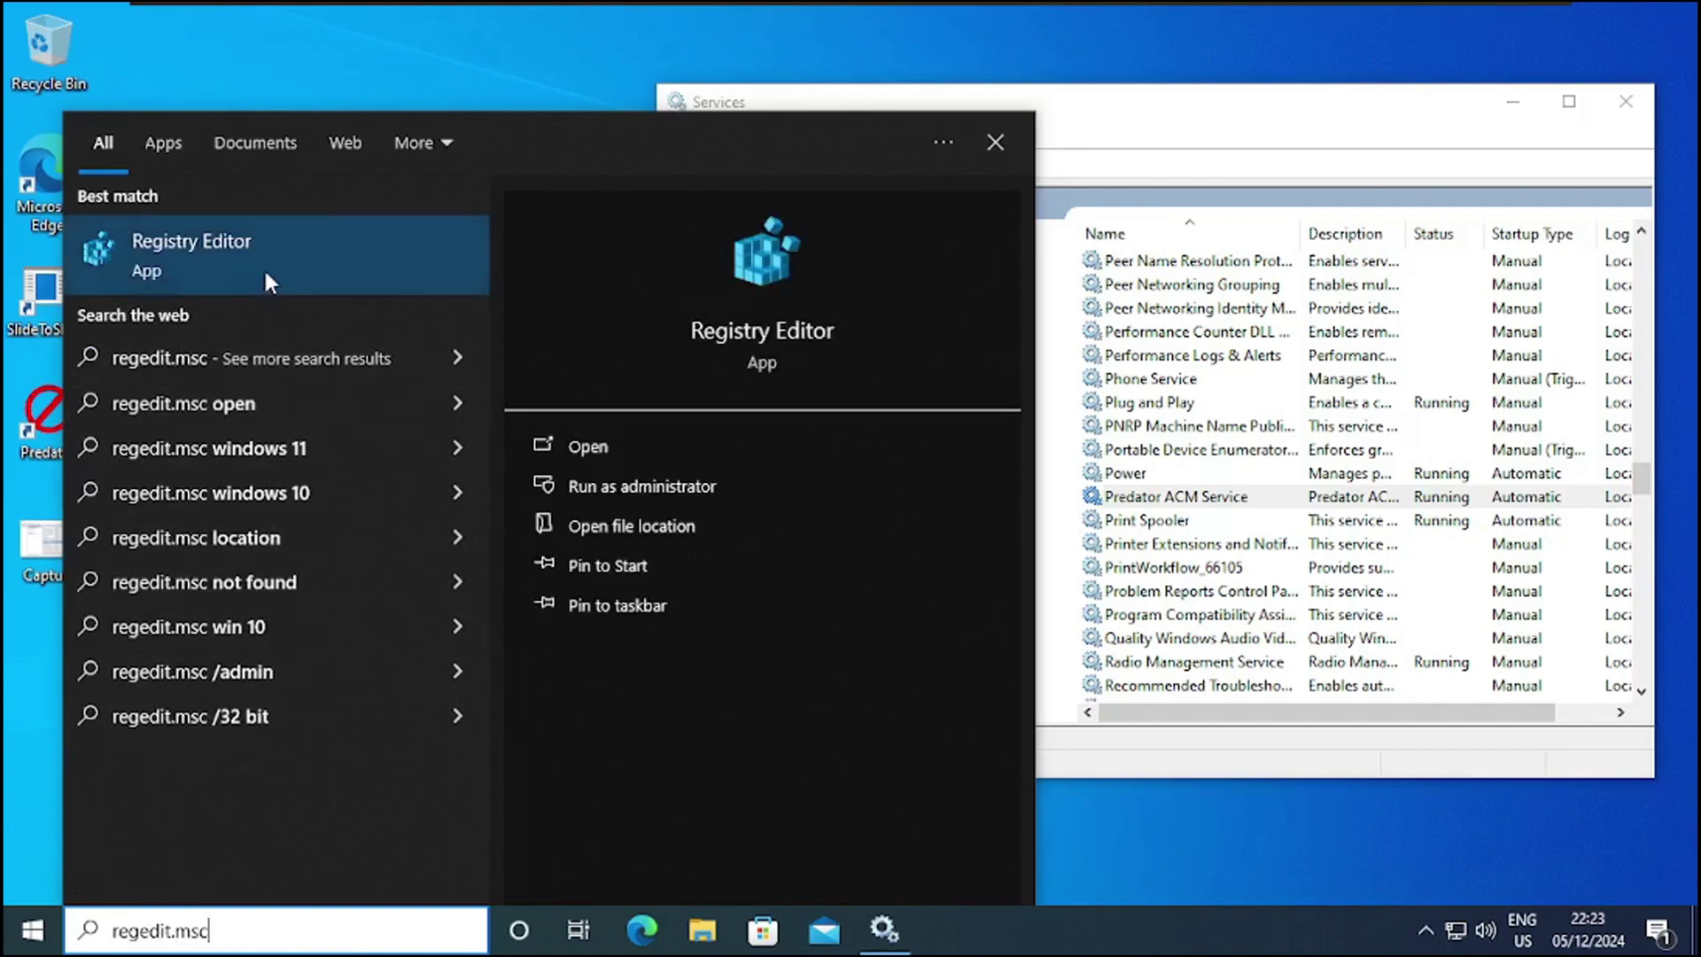
{"action": "right_click", "coordinate": [268, 232]}
{"action": "left_click", "coordinate": [298, 264]}
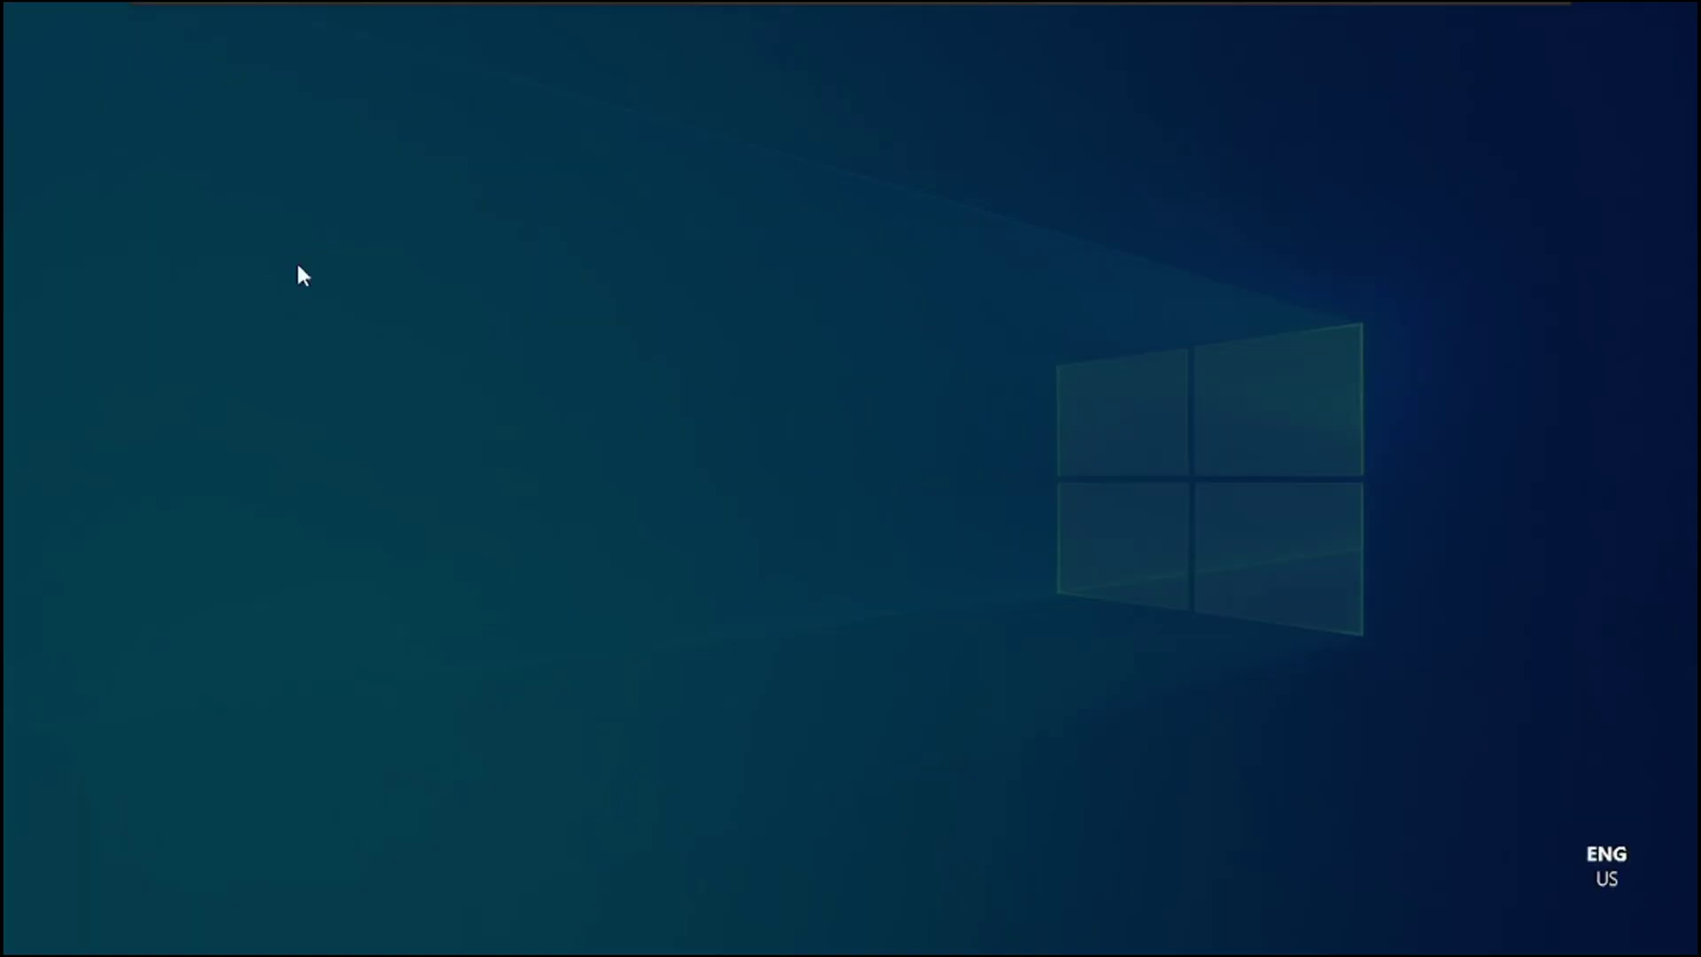
{"action": "left_click", "coordinate": [736, 625]}
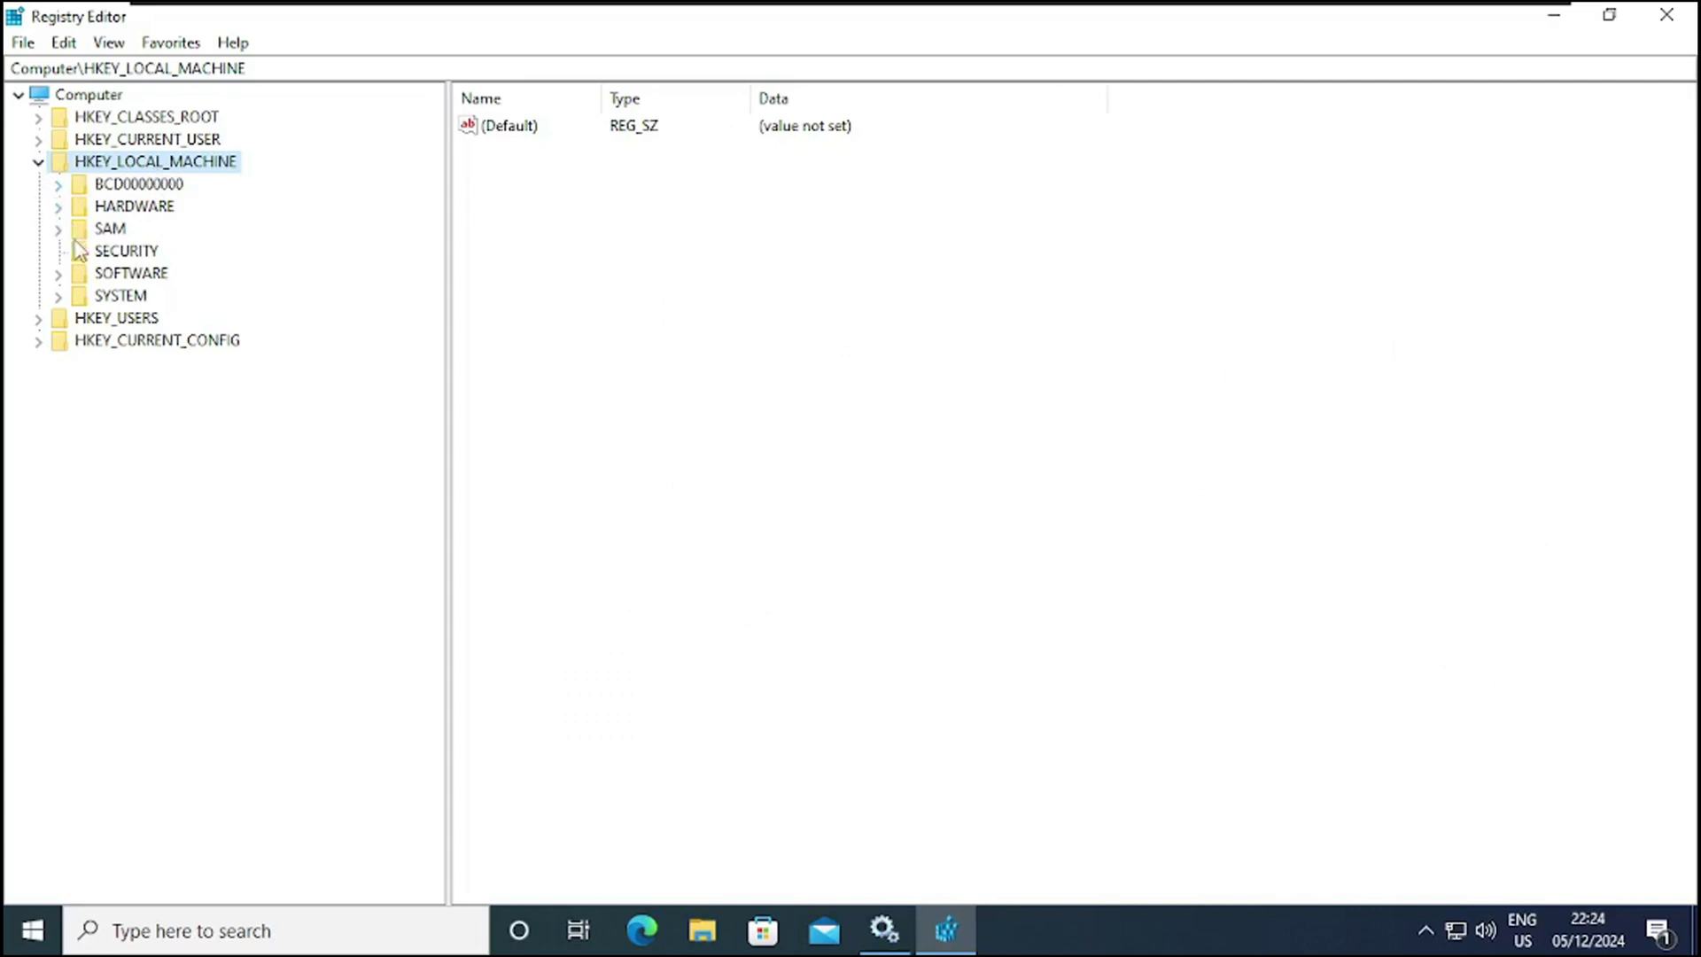
Browse to HKEY_LOCAL_MACHINE\SYSTEM\CurrentControlSet\Services\PredatorACM to view its Start and ImagePath values
{"action": "left_click", "coordinate": [58, 298]}
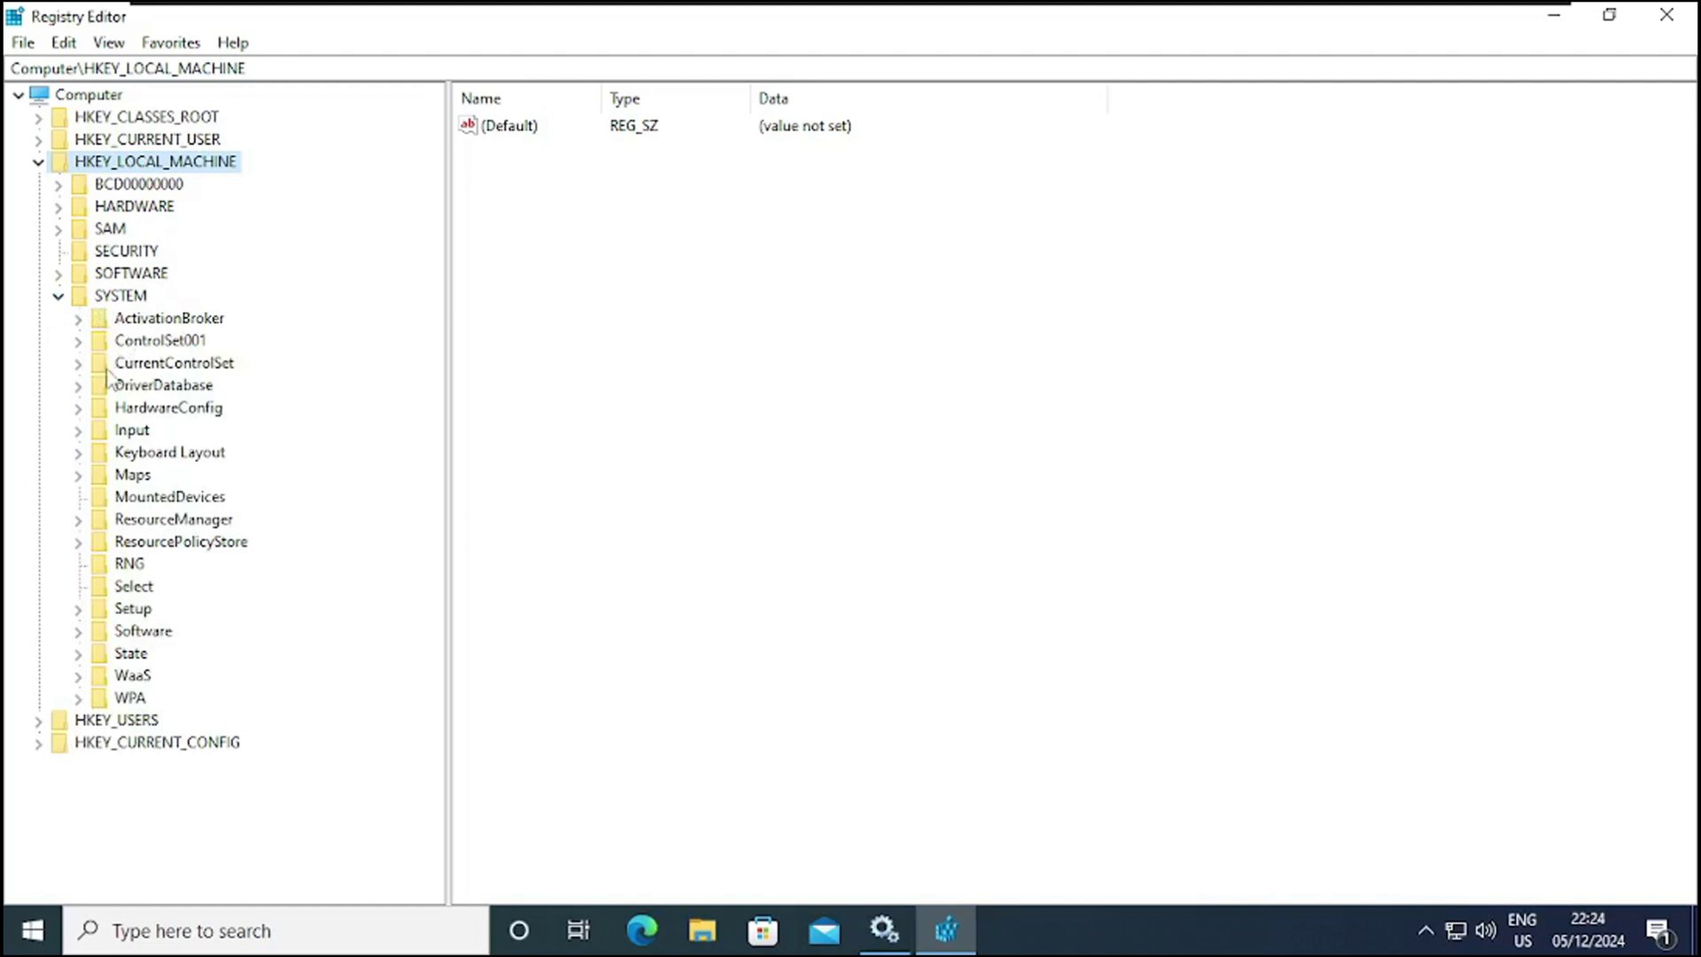
{"action": "left_click", "coordinate": [78, 364]}
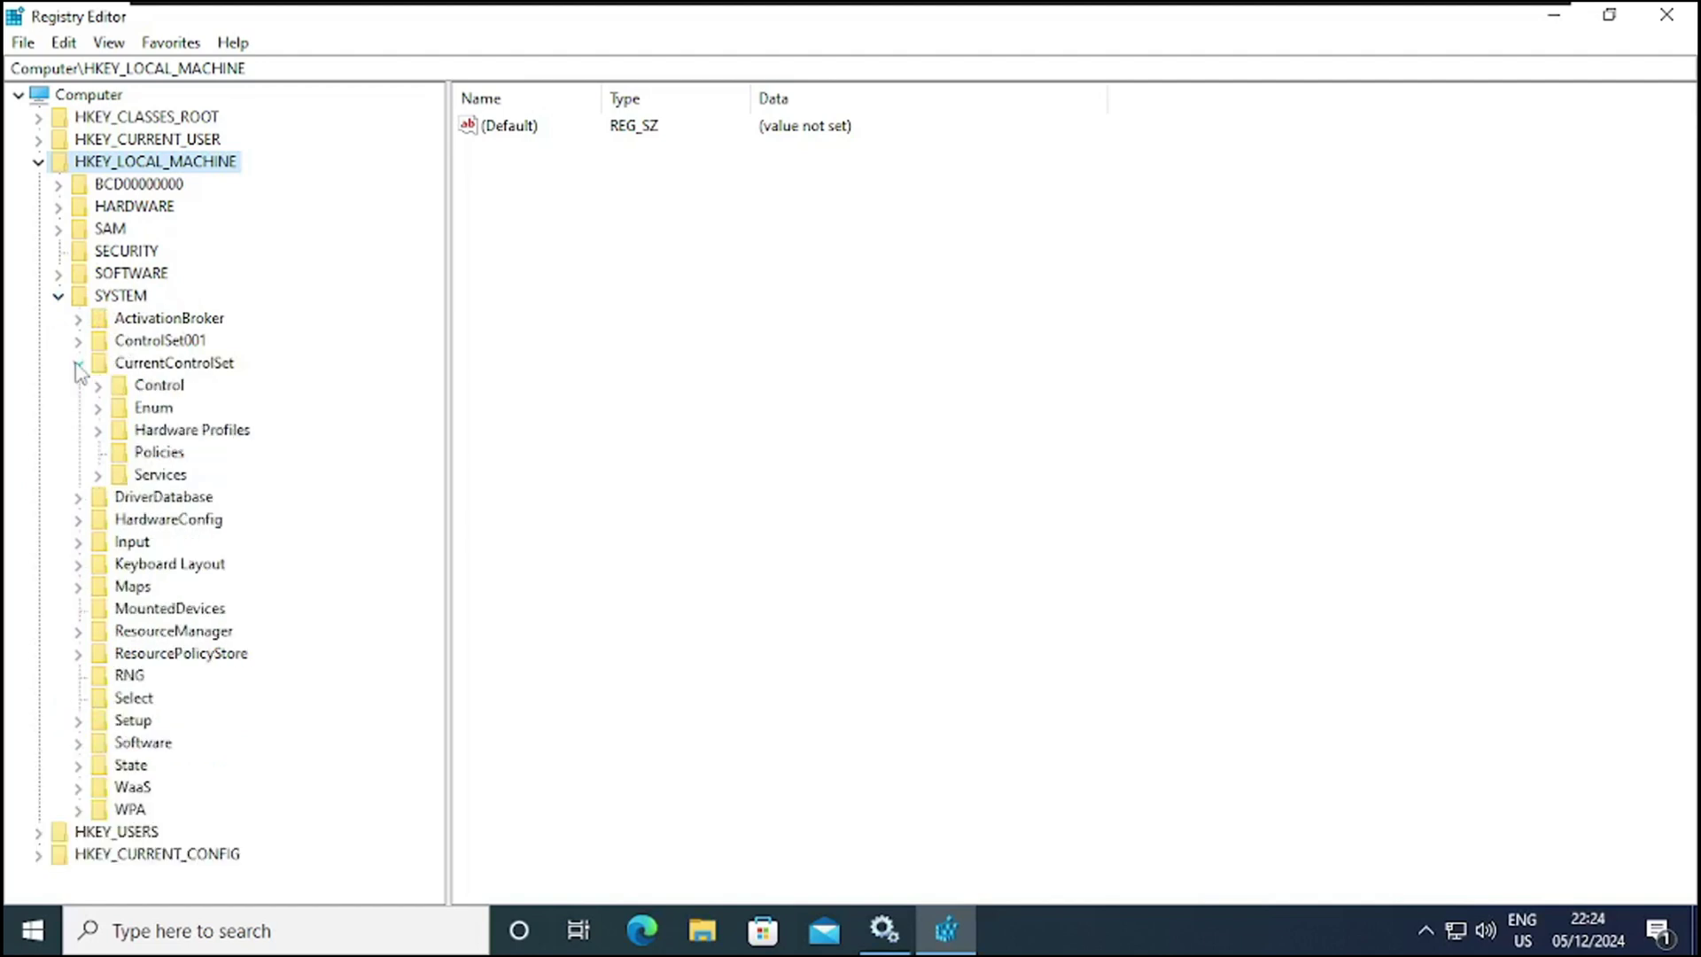
{"action": "left_click", "coordinate": [98, 476]}
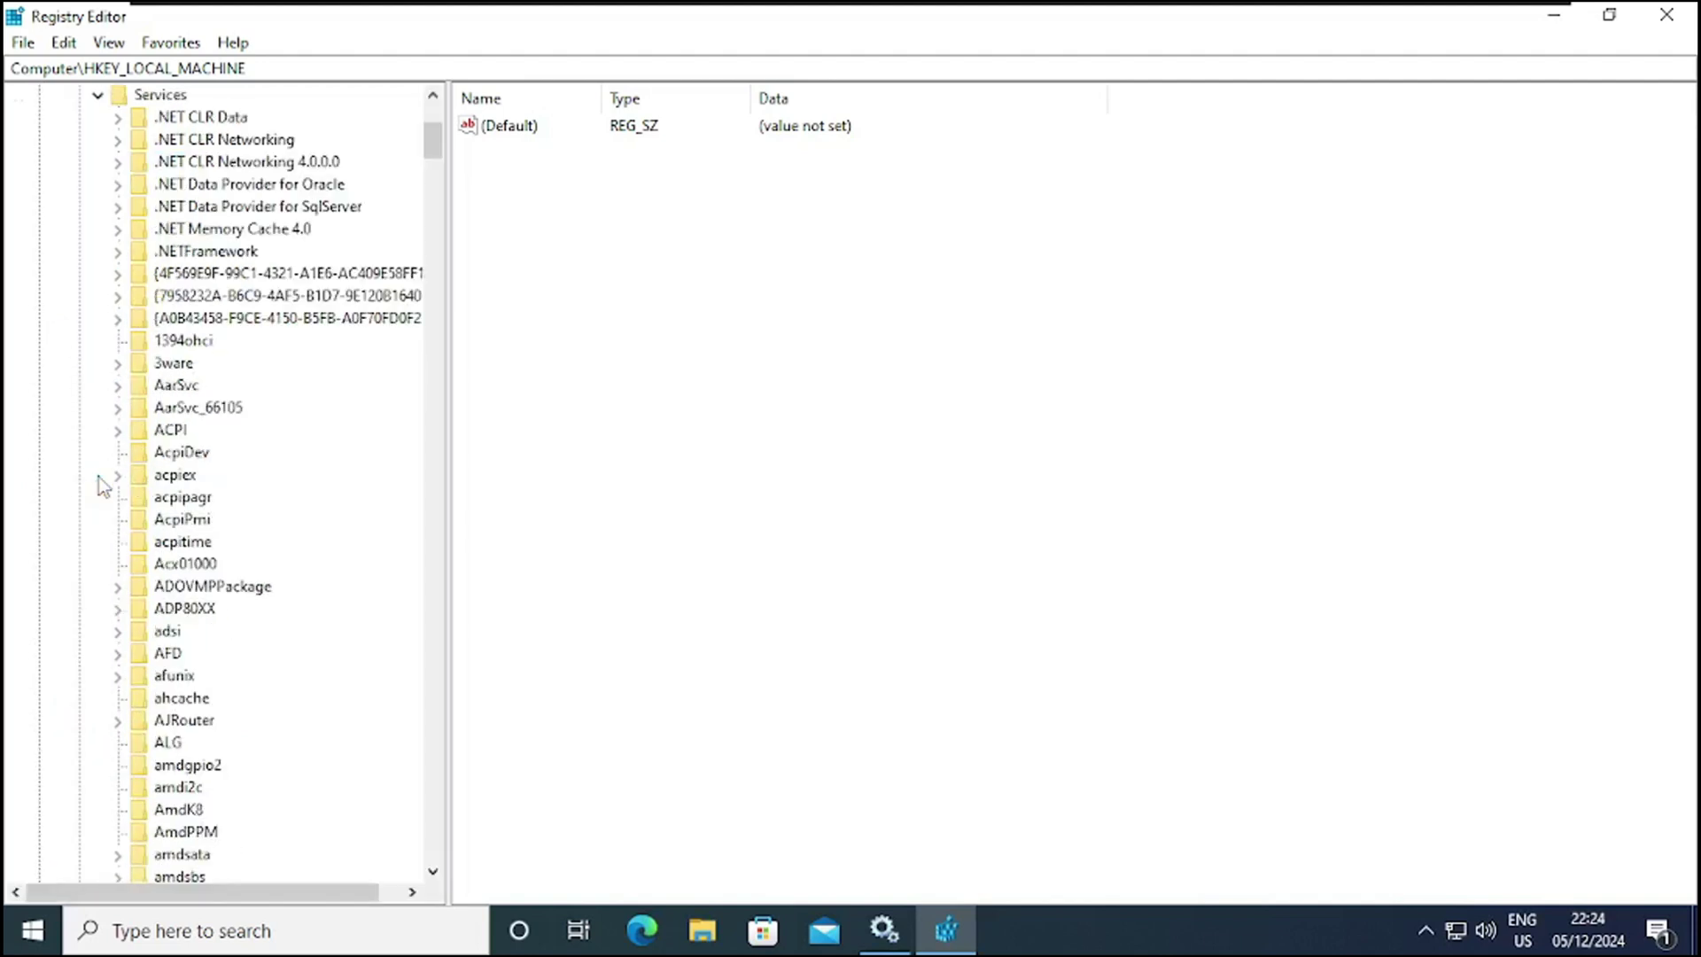
{"action": "left_click_drag", "start_coordinate": [432, 164], "coordinate": [429, 569]}
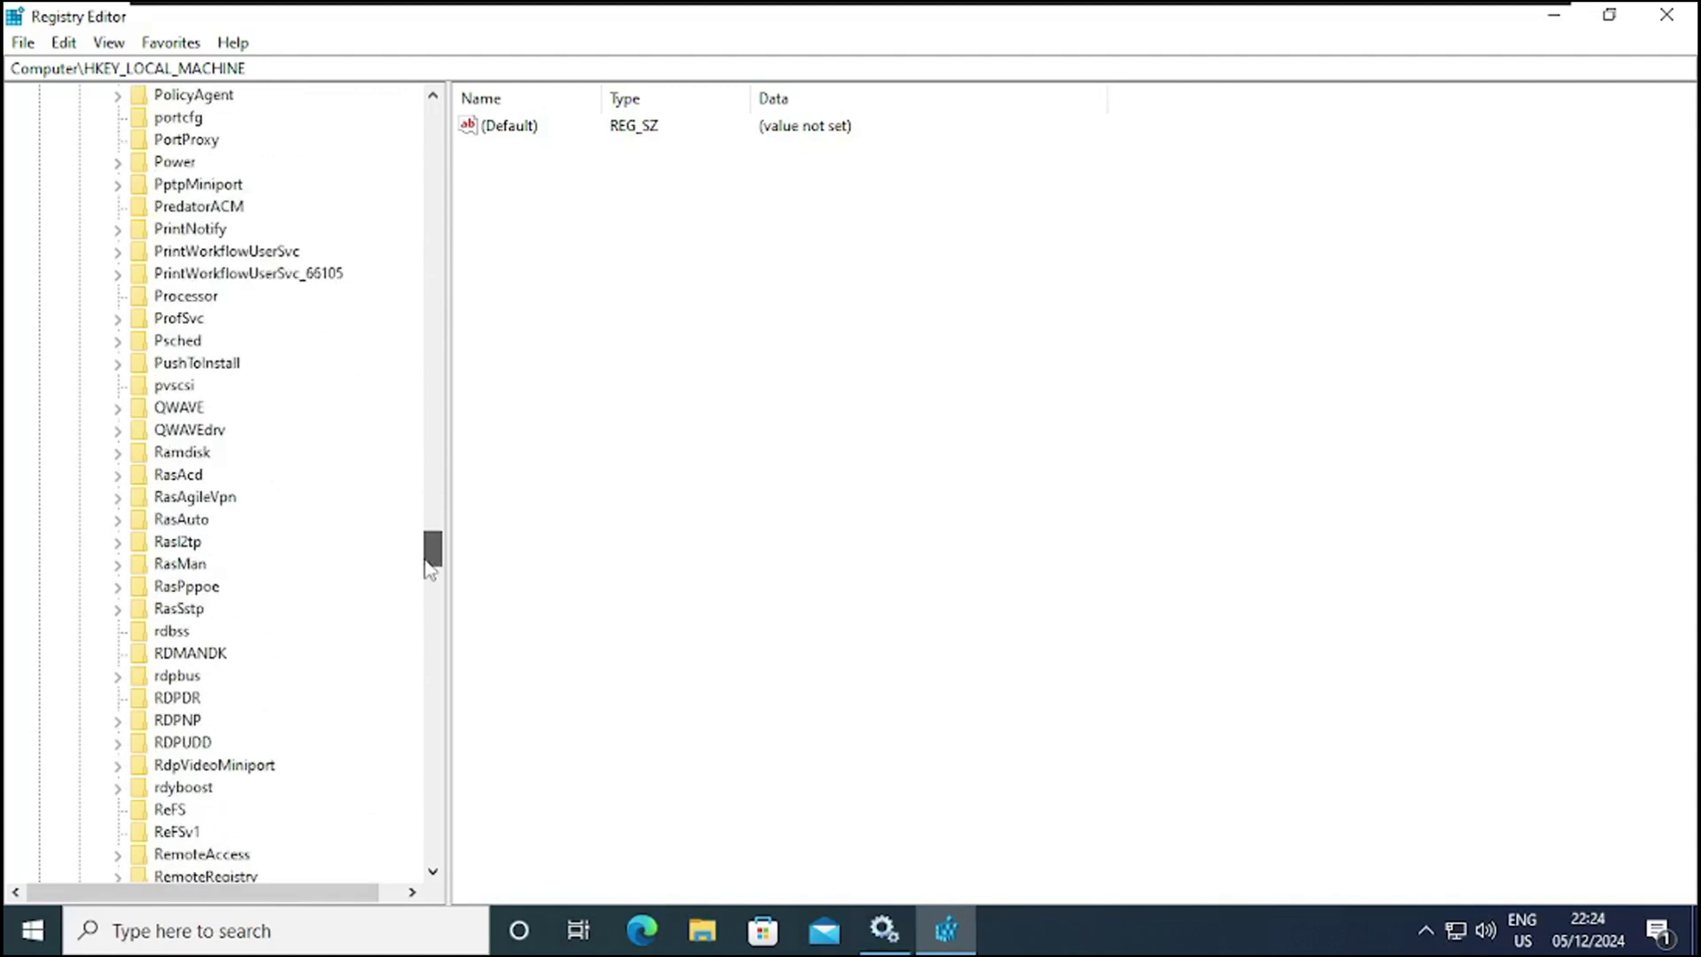
{"action": "left_click", "coordinate": [220, 209]}
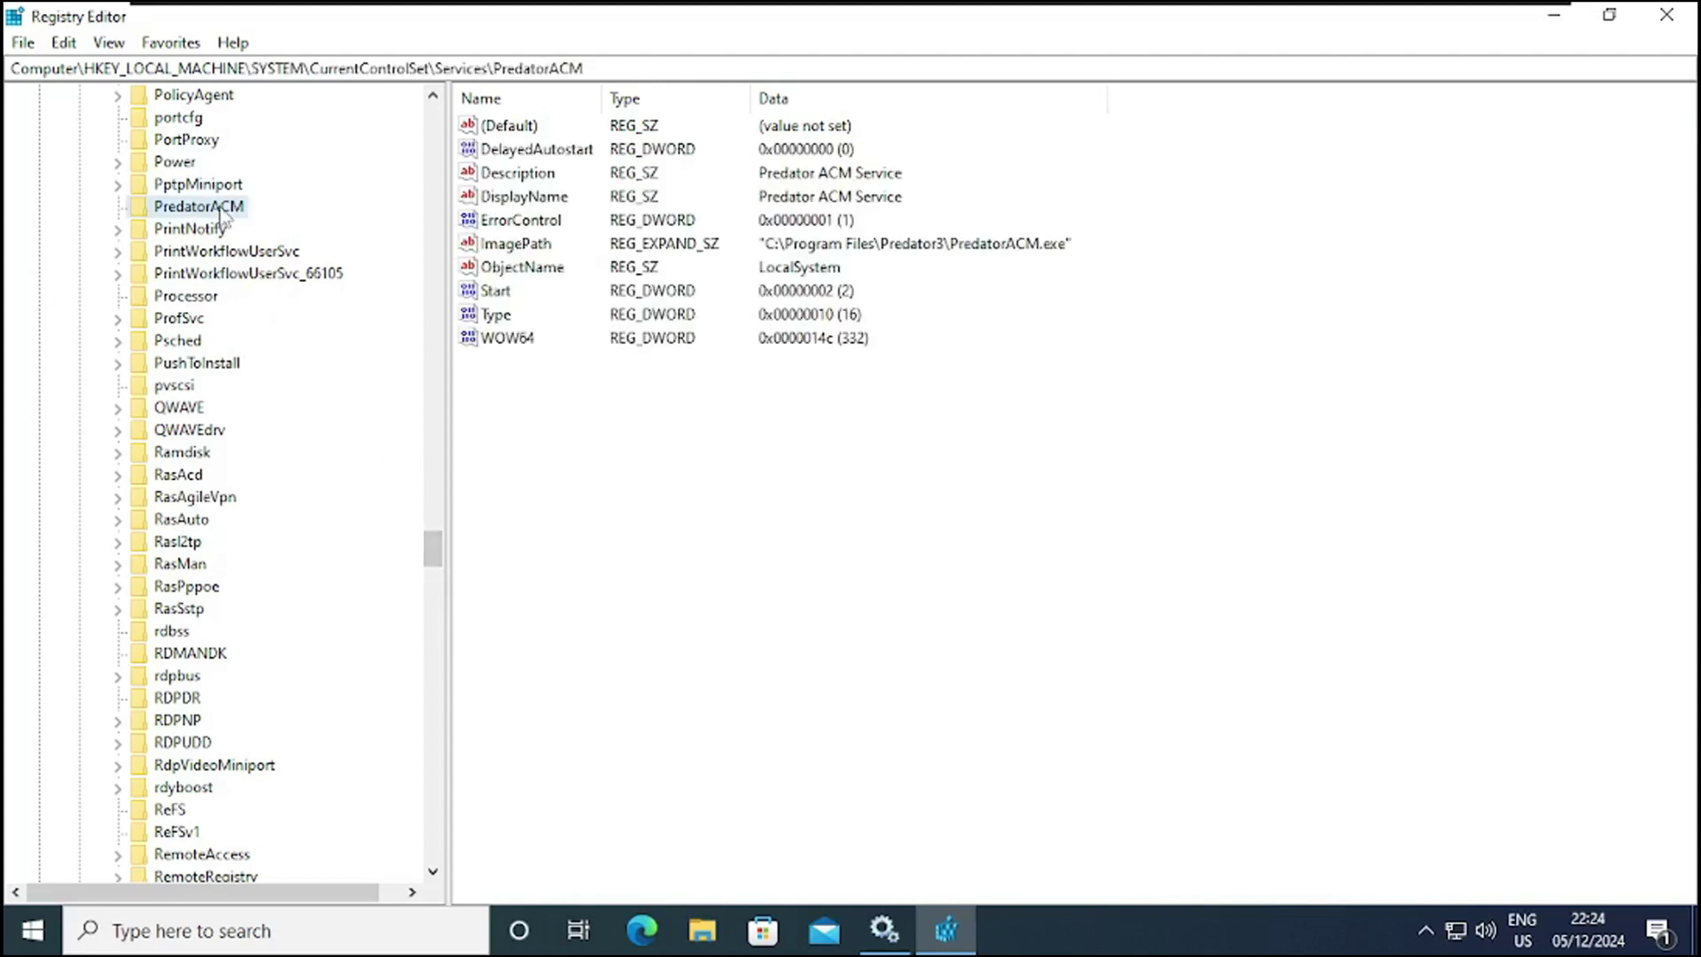
{"action": "left_click", "coordinate": [1607, 31]}
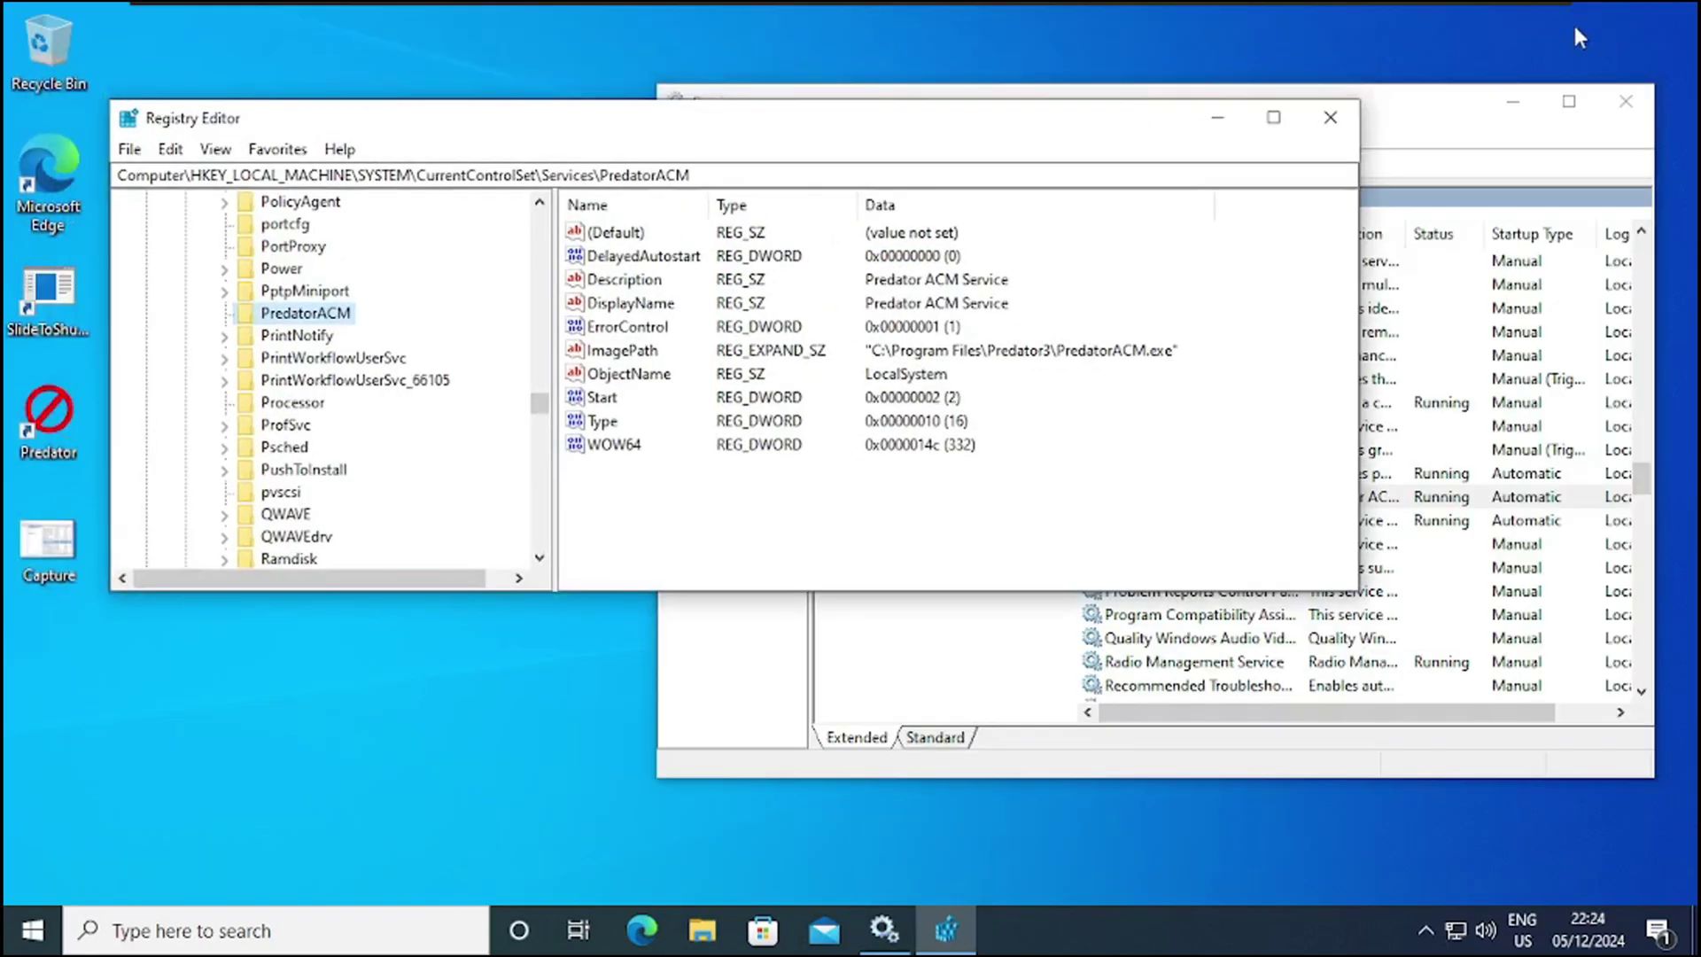
Check the Predator ACM Service entry in the Services list
{"action": "left_click_drag", "start_coordinate": [957, 135], "coordinate": [983, 50]}
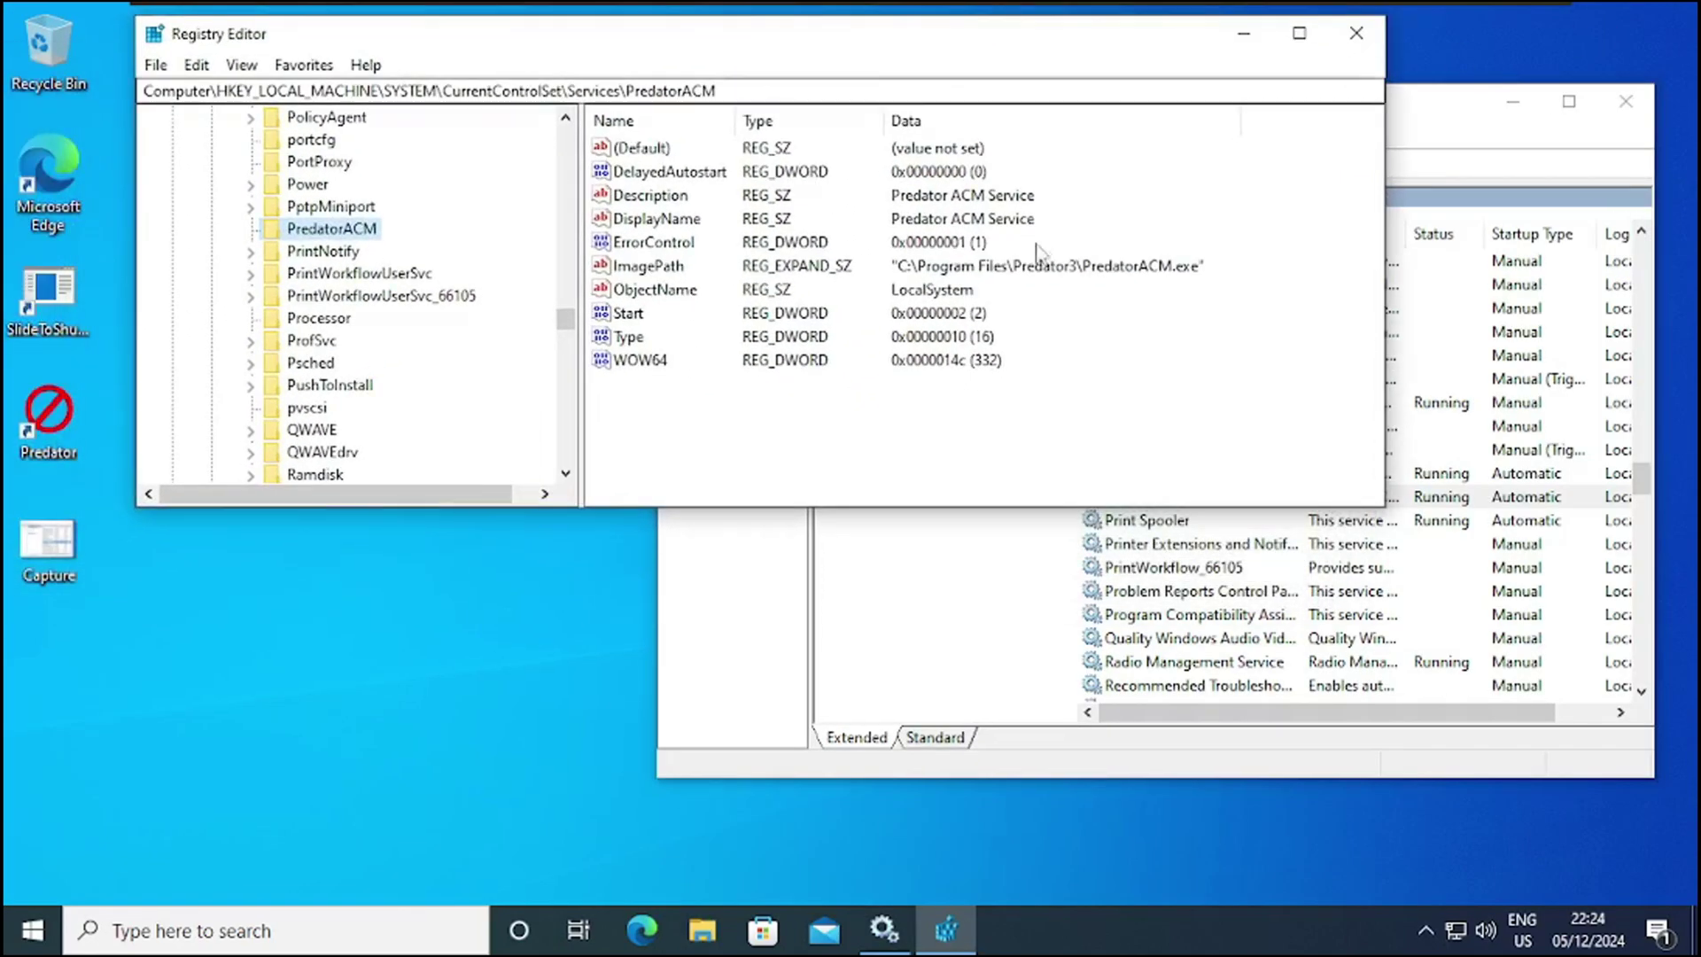
{"action": "left_click", "coordinate": [1278, 640]}
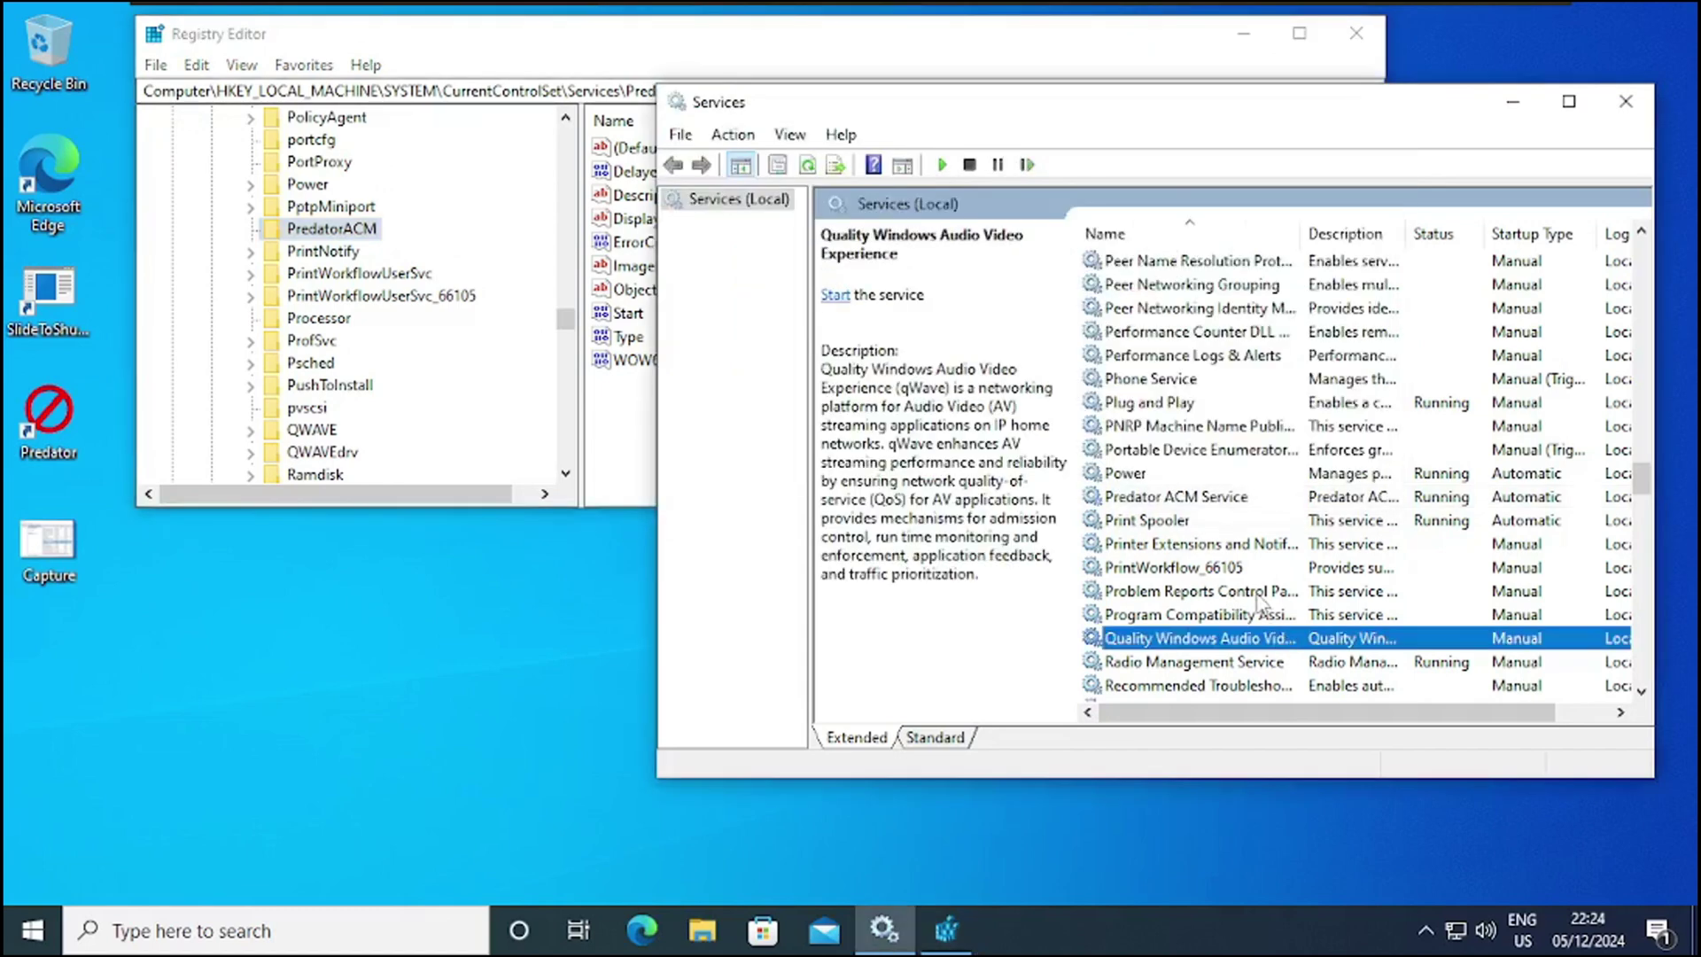
{"action": "left_click", "coordinate": [1226, 498]}
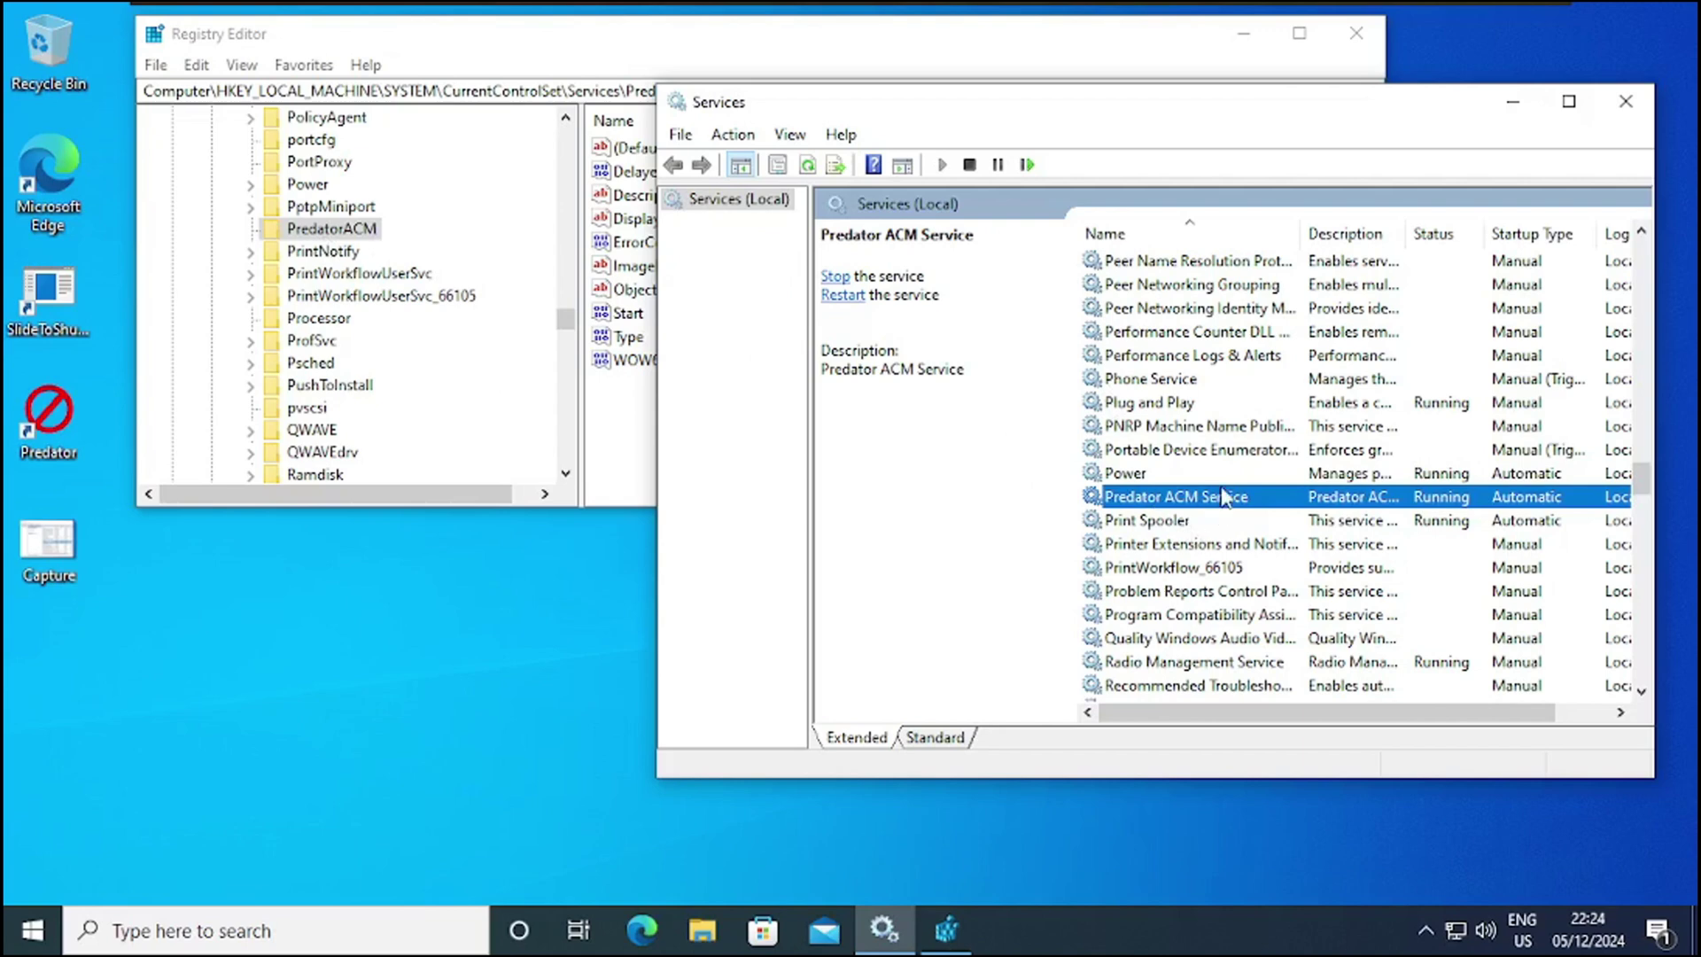
Delete the PredatorACM registry key and confirm the permanent deletion
{"action": "left_click", "coordinate": [354, 232]}
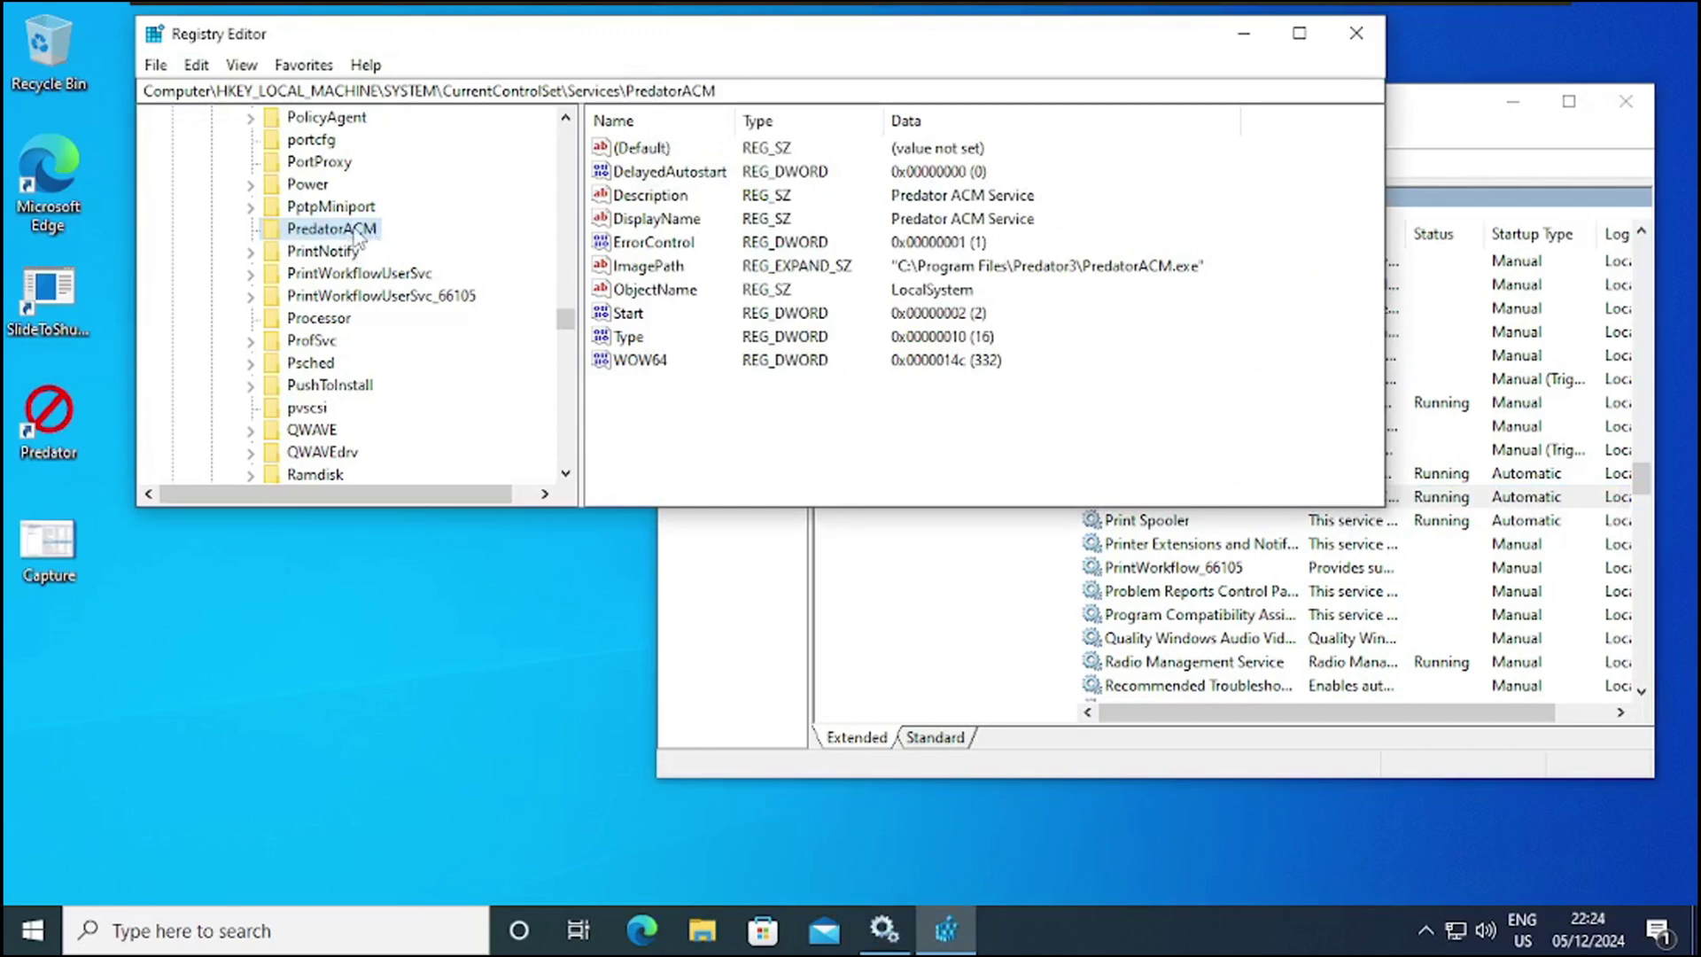
{"action": "right_click", "coordinate": [358, 236]}
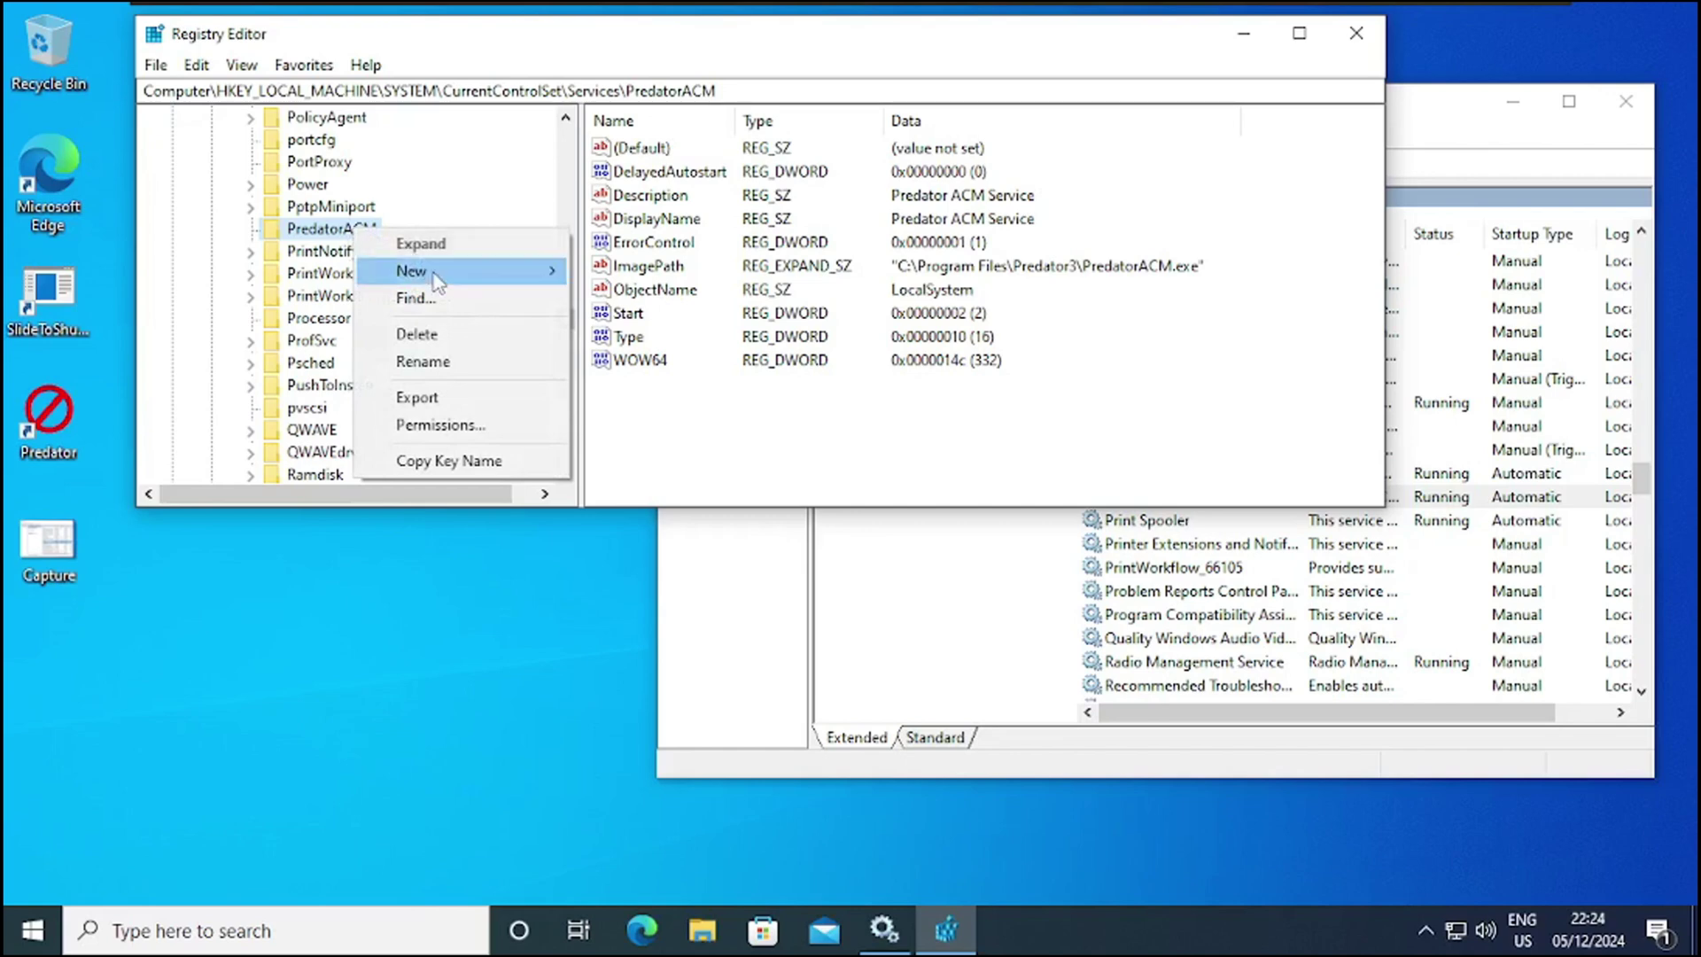
{"action": "left_click", "coordinate": [443, 335]}
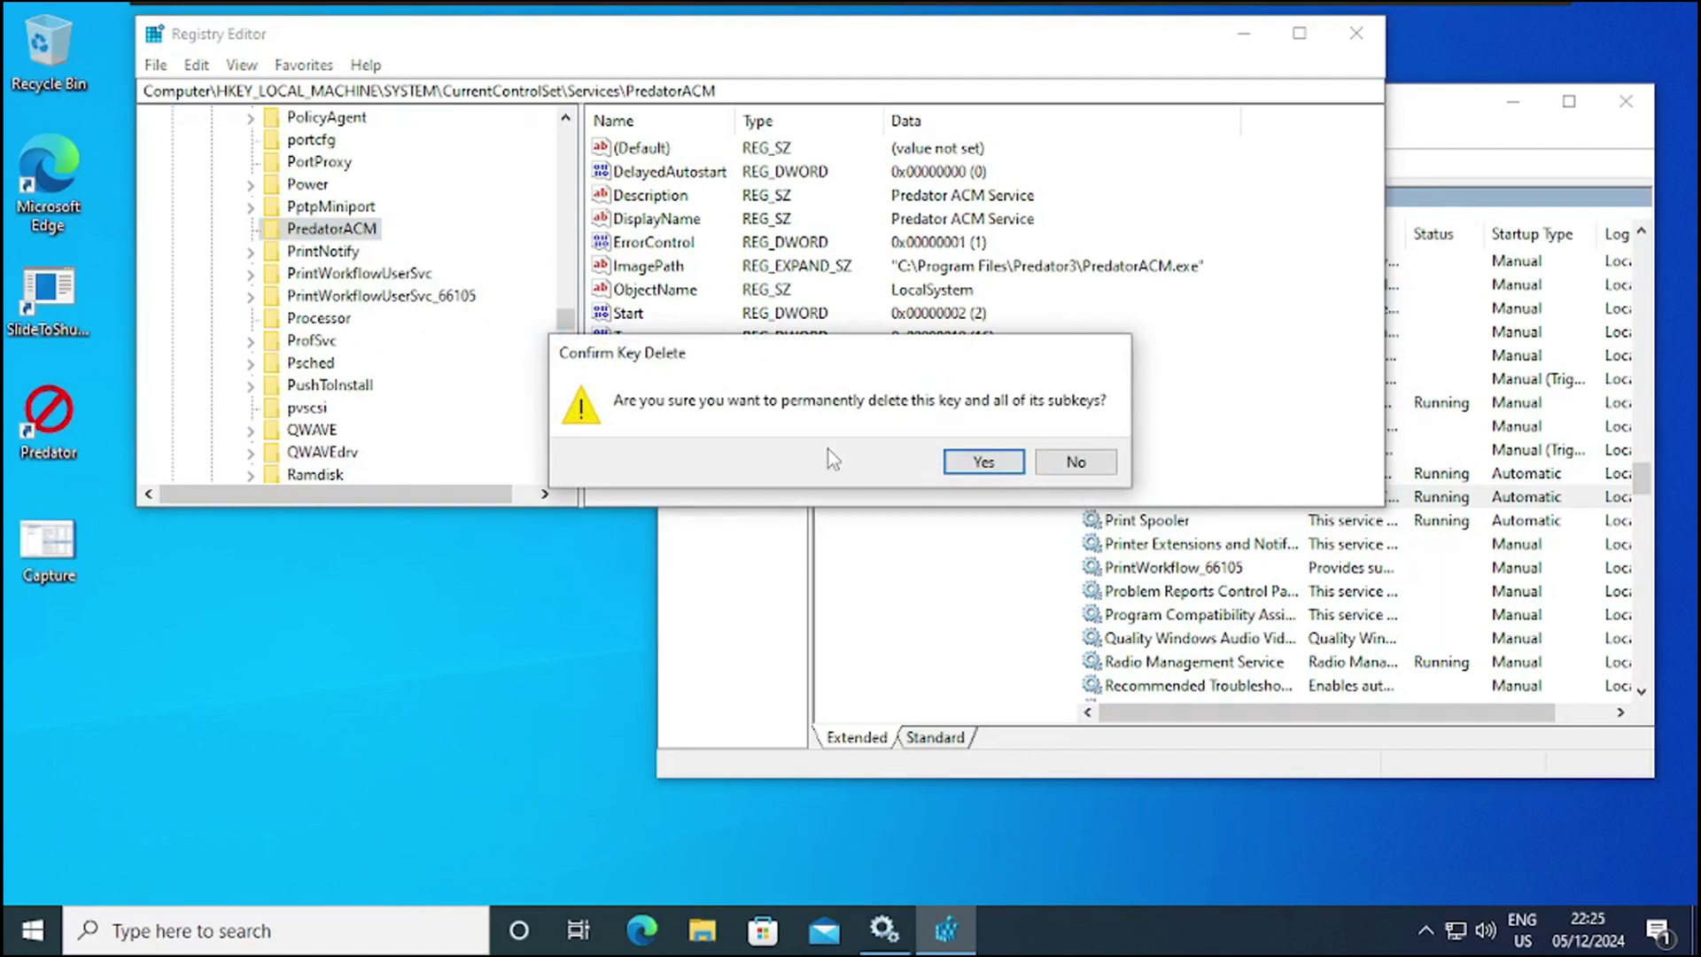
{"action": "left_click", "coordinate": [982, 462]}
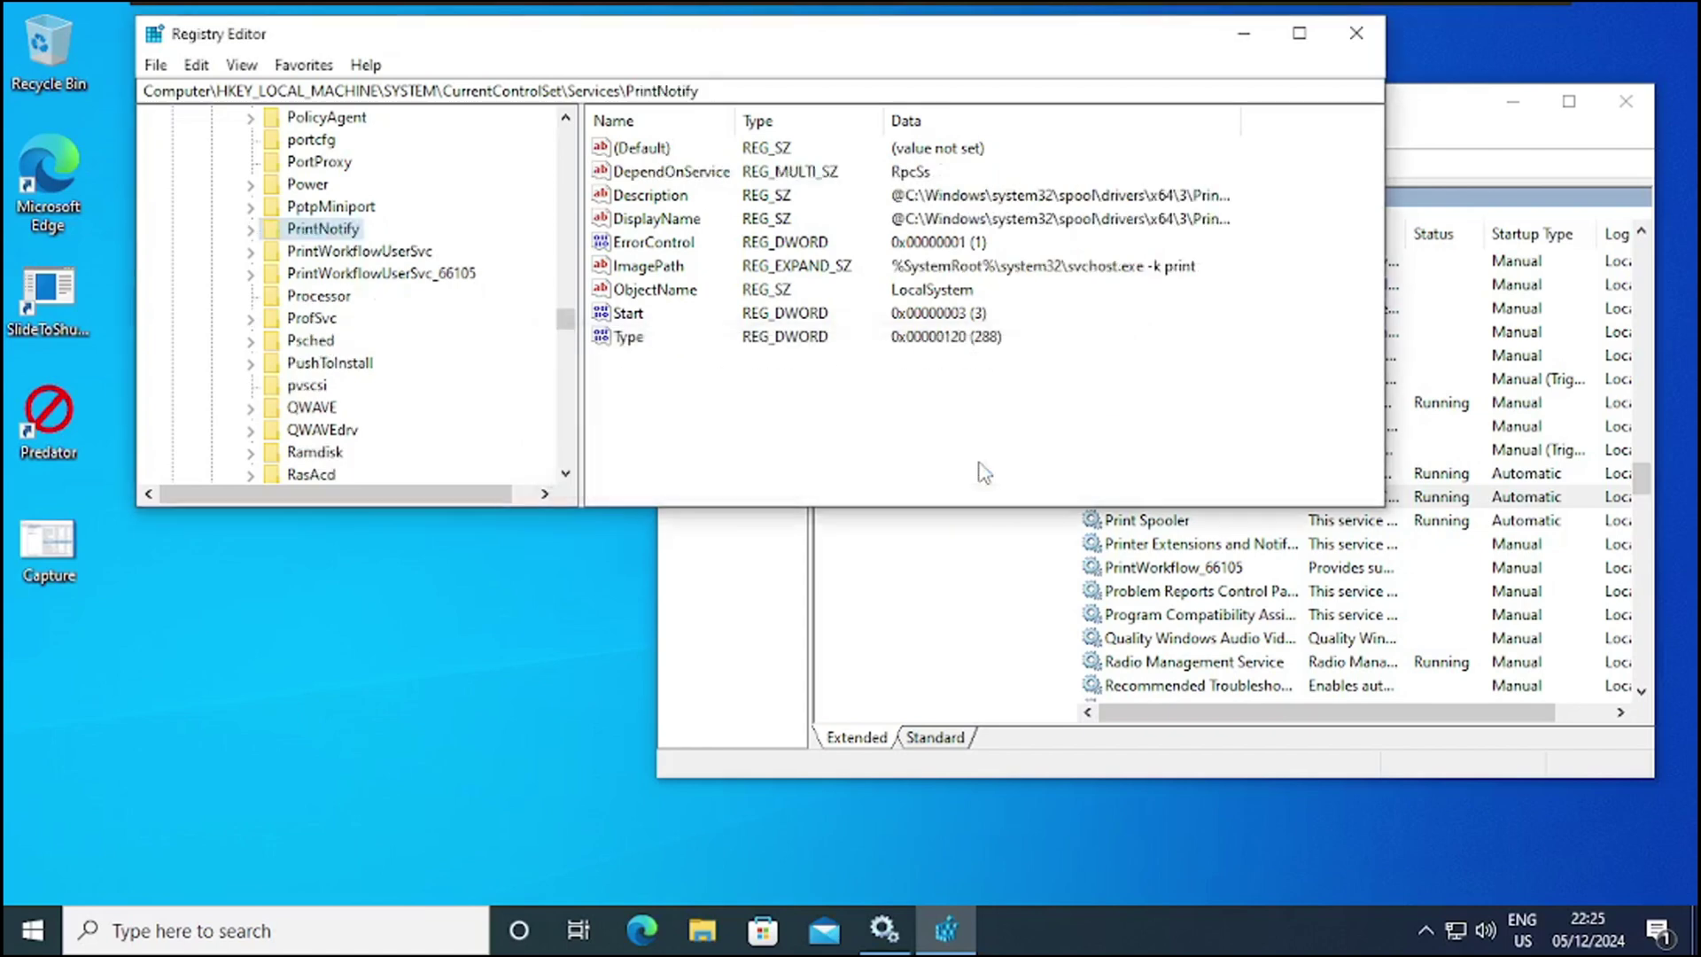
Close the Services and Registry Editor windows
{"action": "left_click", "coordinate": [1462, 376]}
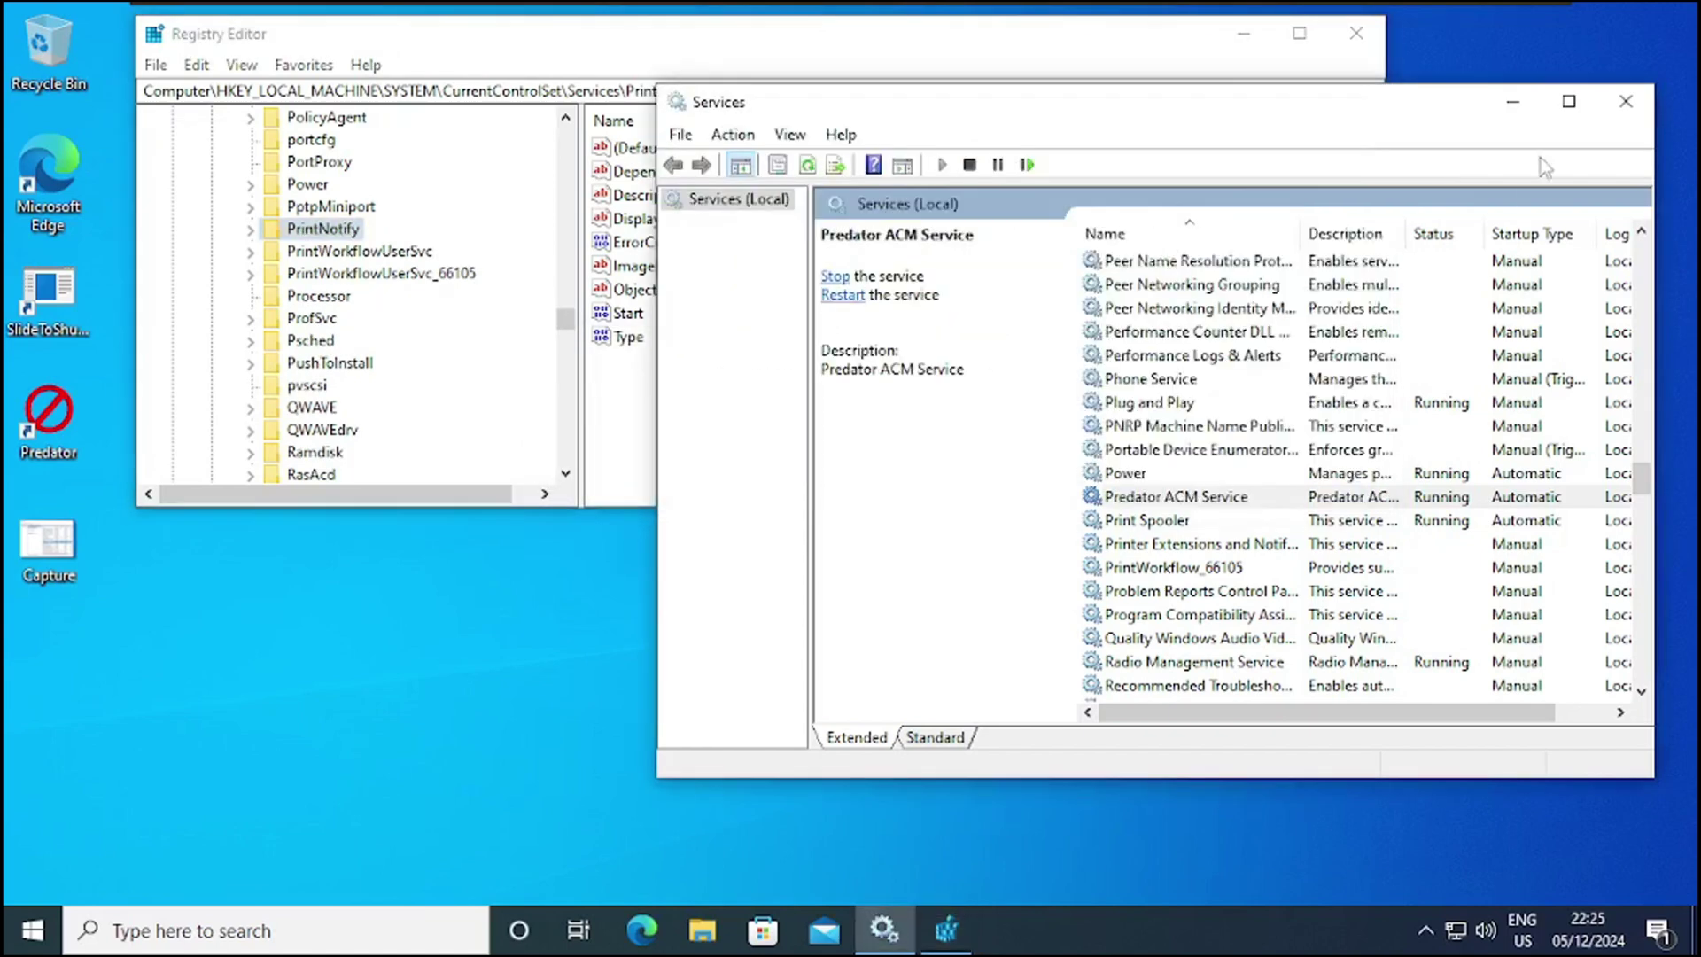
{"action": "left_click", "coordinate": [1624, 108]}
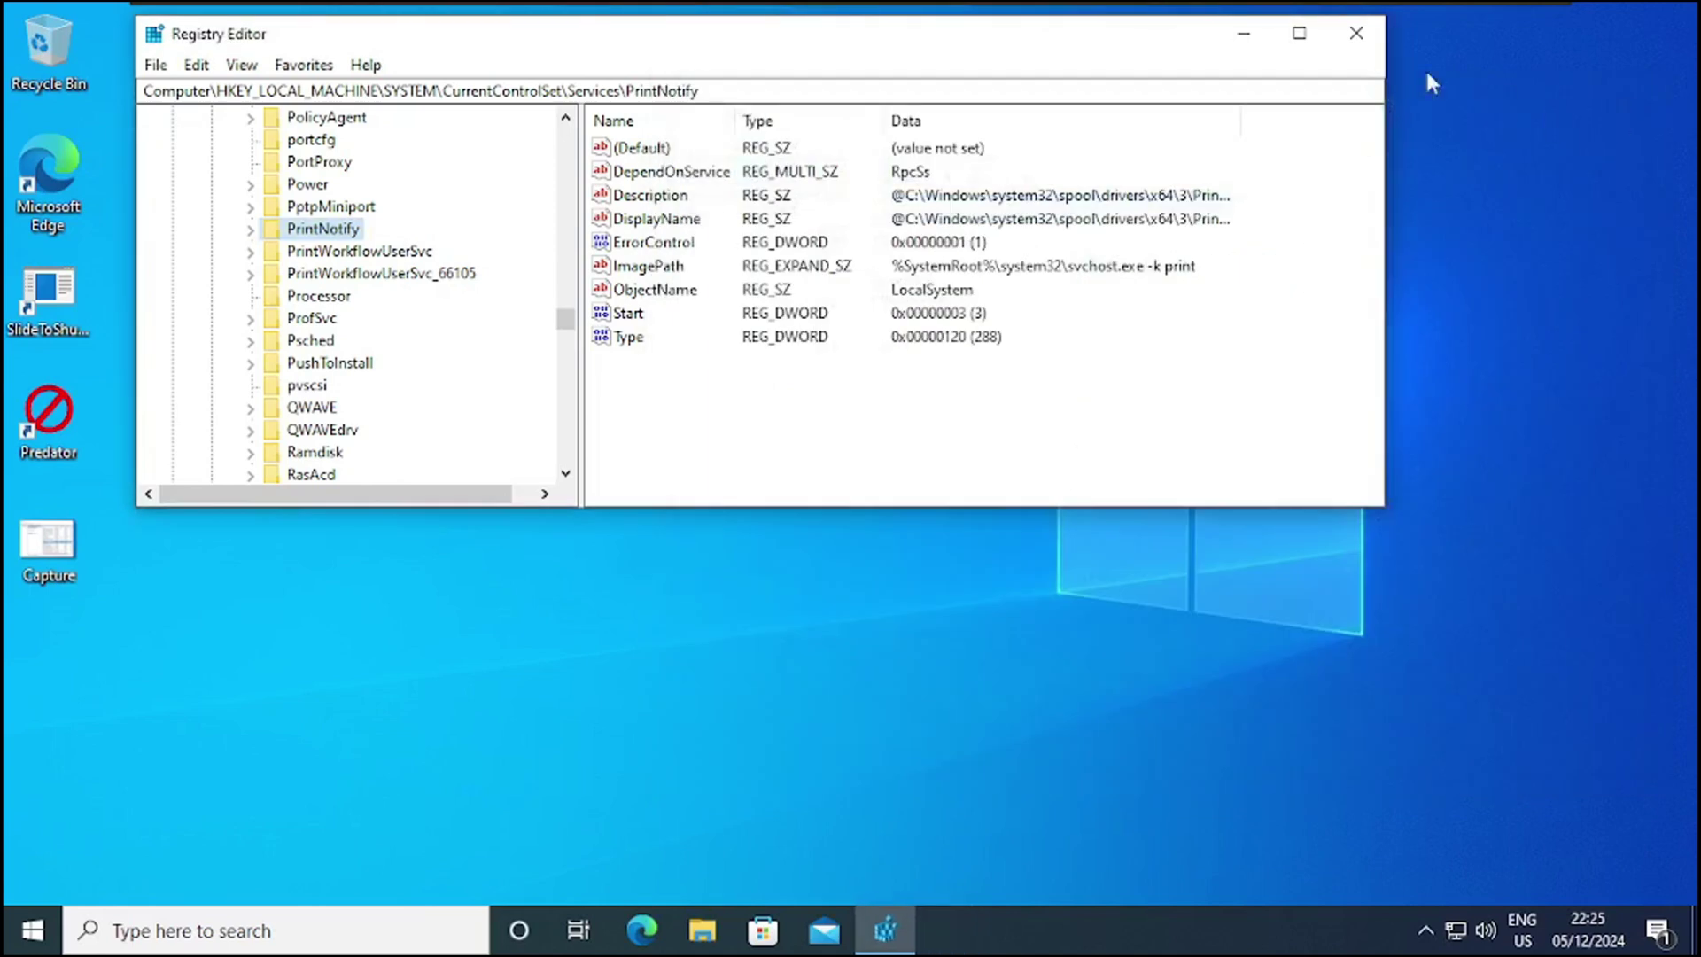
{"action": "left_click", "coordinate": [1343, 52]}
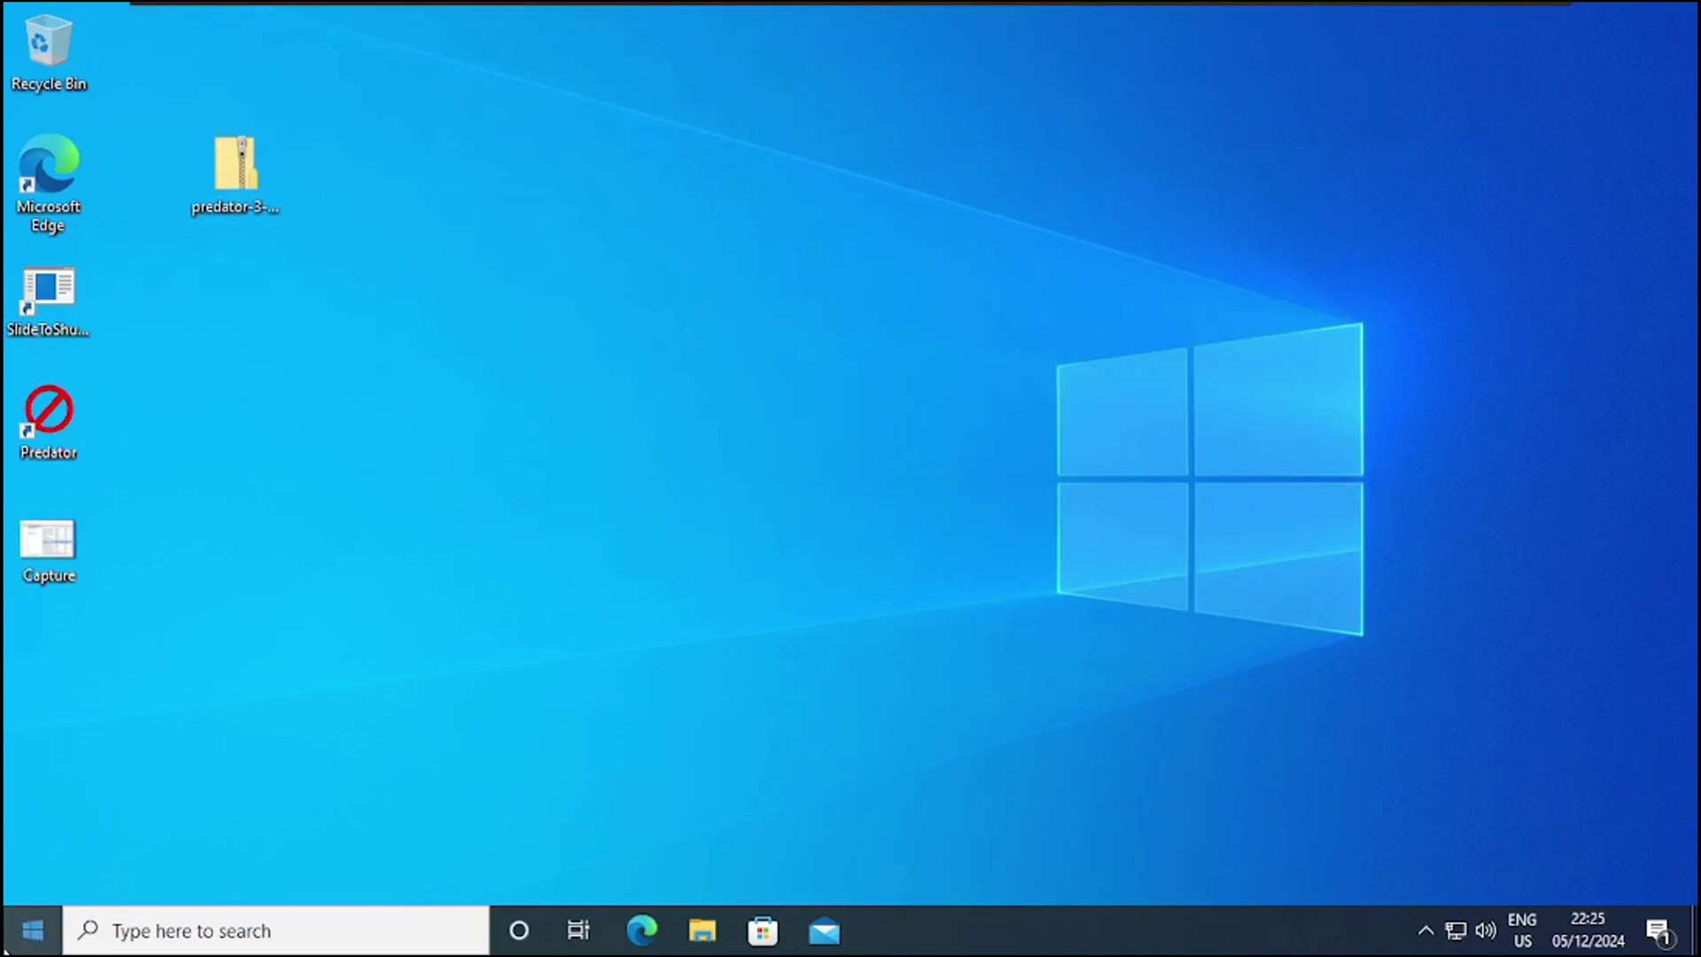
Restart Windows from the Start menu and return to the virtual machine's desktop
{"action": "left_click", "coordinate": [29, 930]}
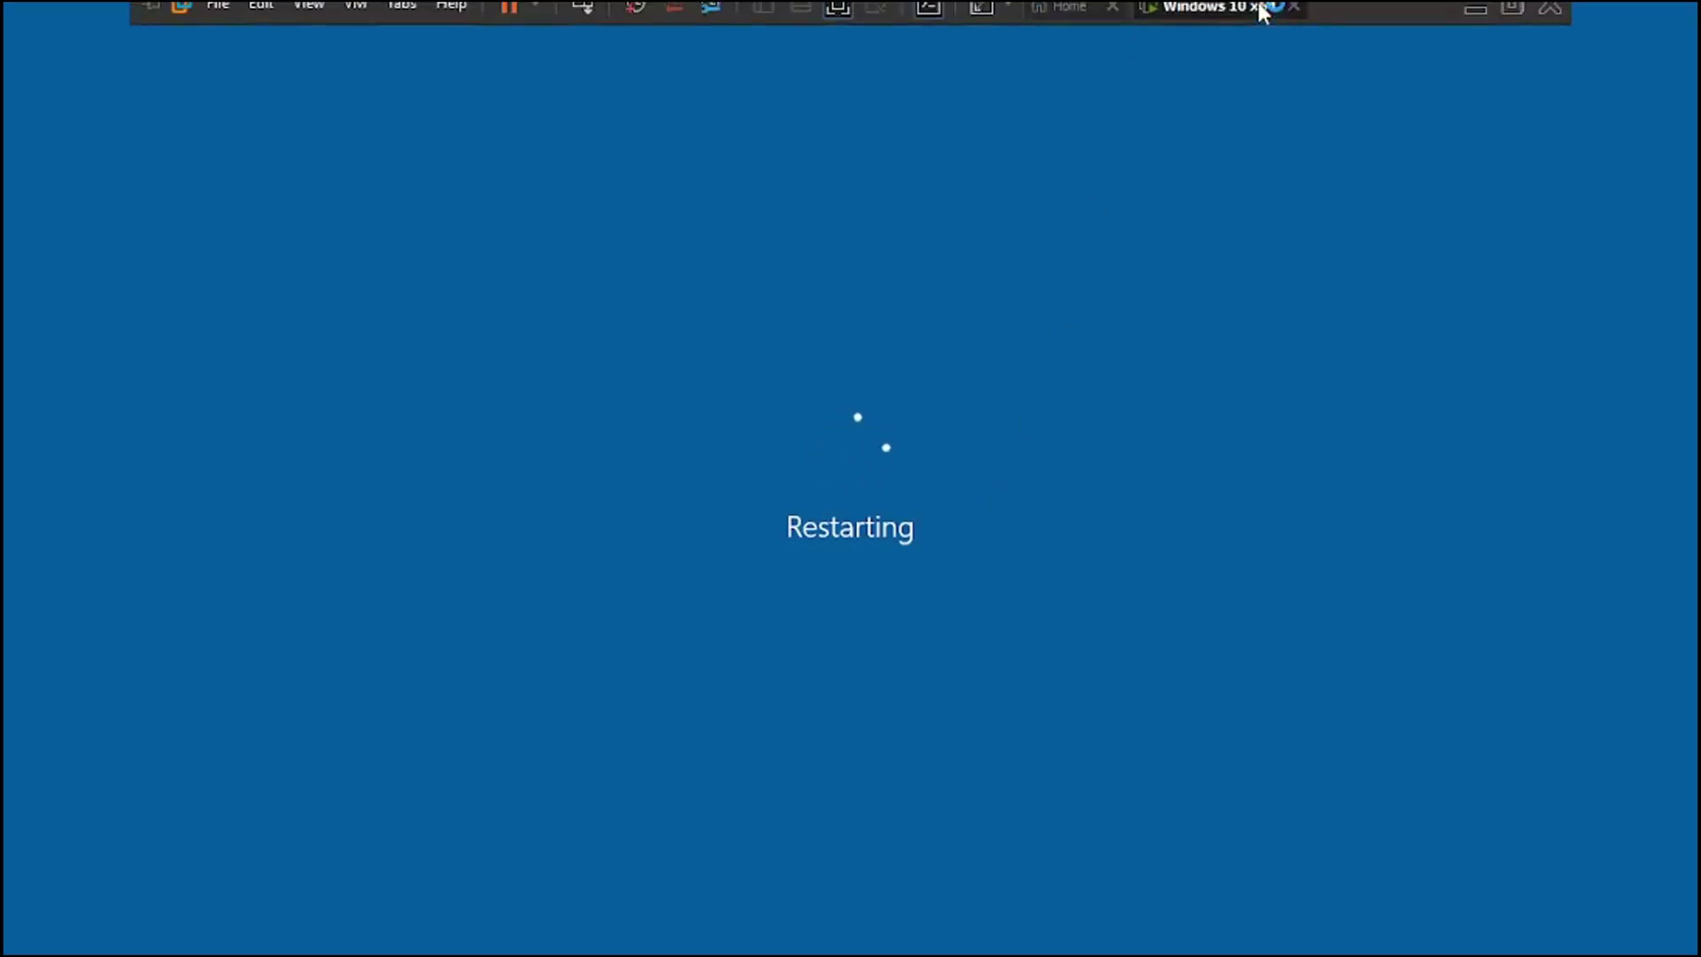
{"action": "left_click", "coordinate": [1257, 11]}
{"action": "mouse_move", "coordinate": [1281, 939]}
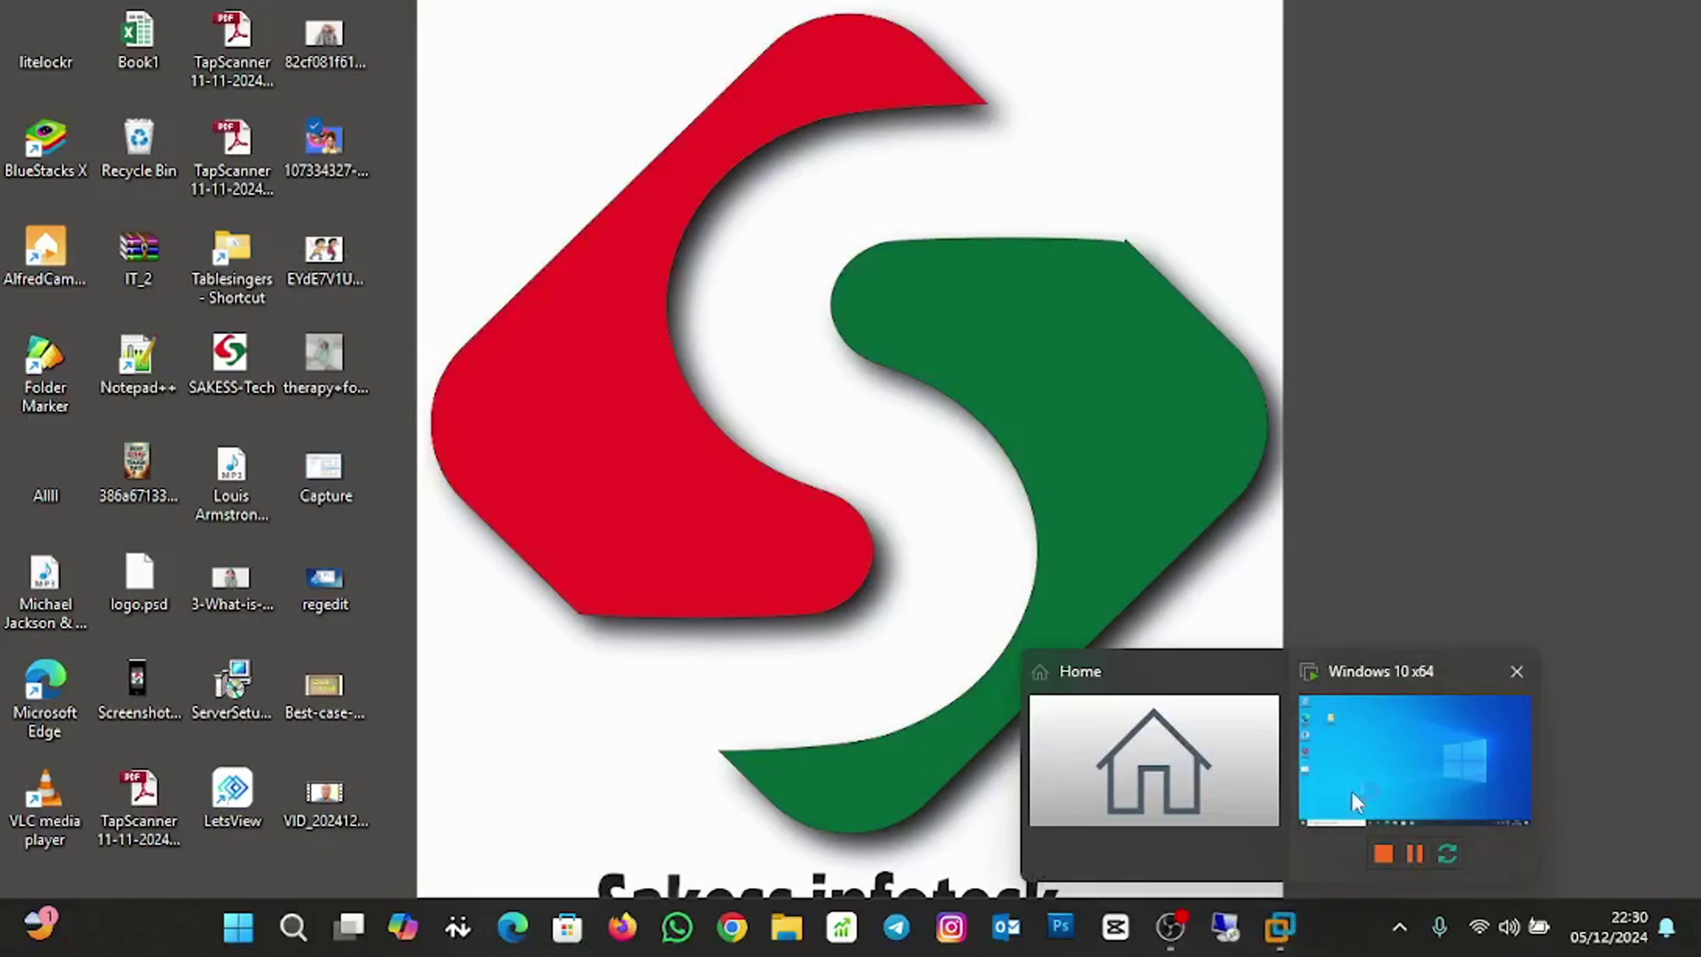
{"action": "left_click", "coordinate": [1368, 772]}
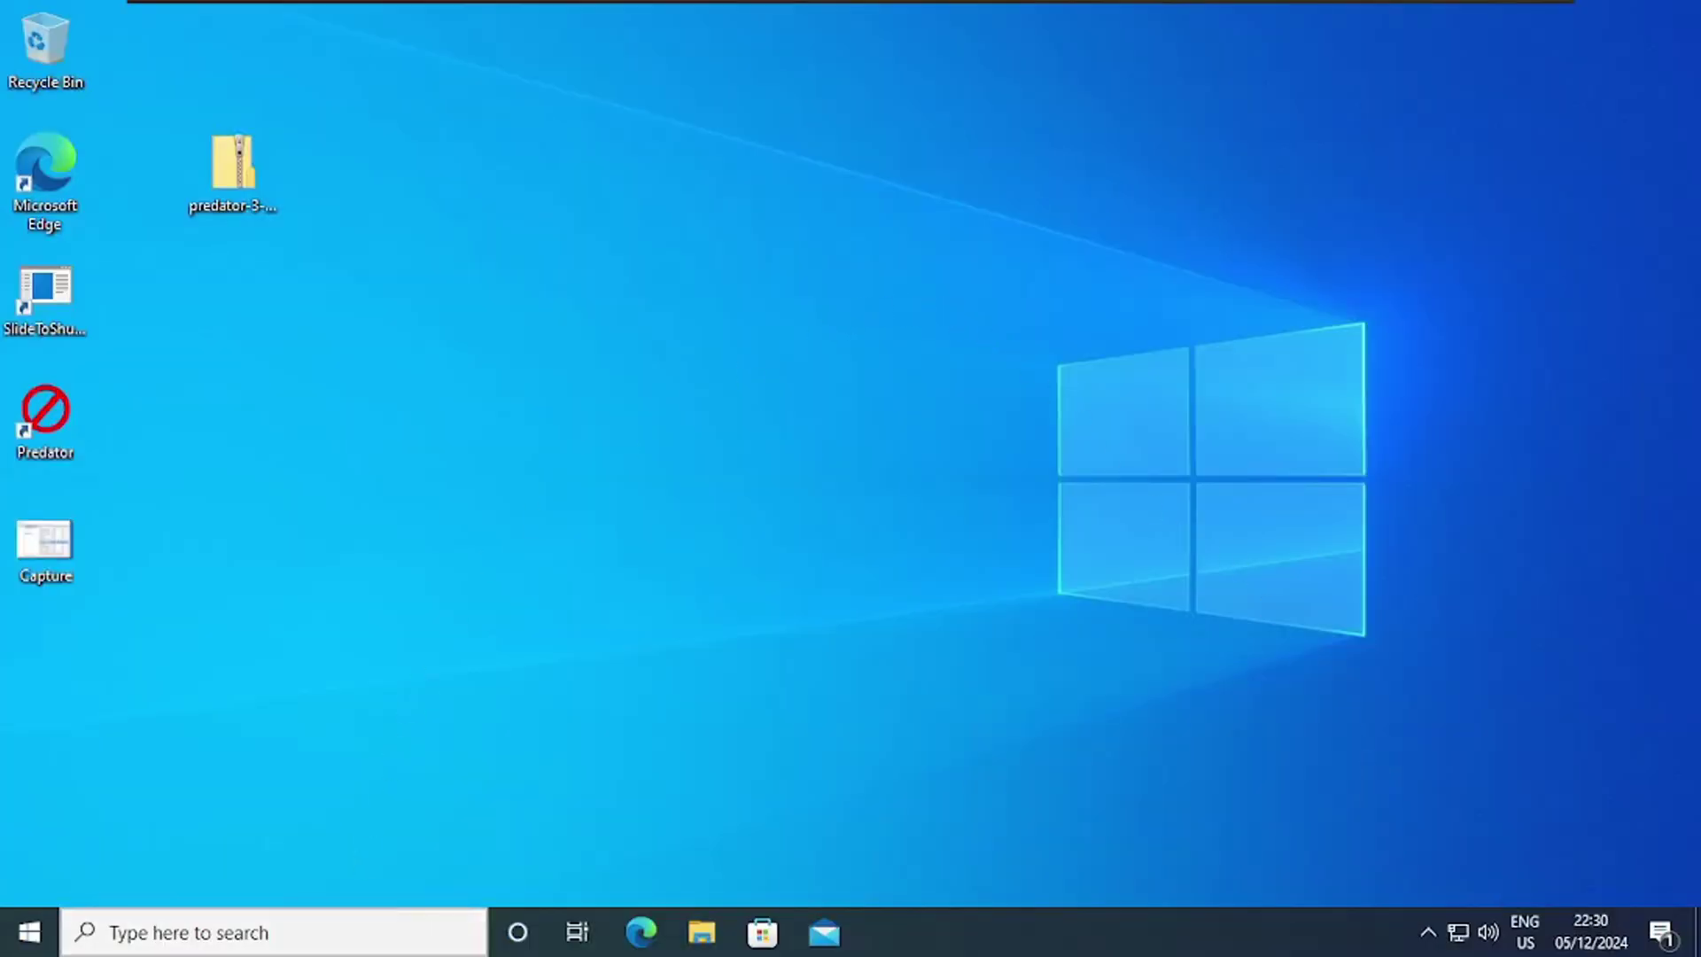
Relaunch services.msc as administrator after the restart and maximize its window
{"action": "left_click", "coordinate": [355, 932]}
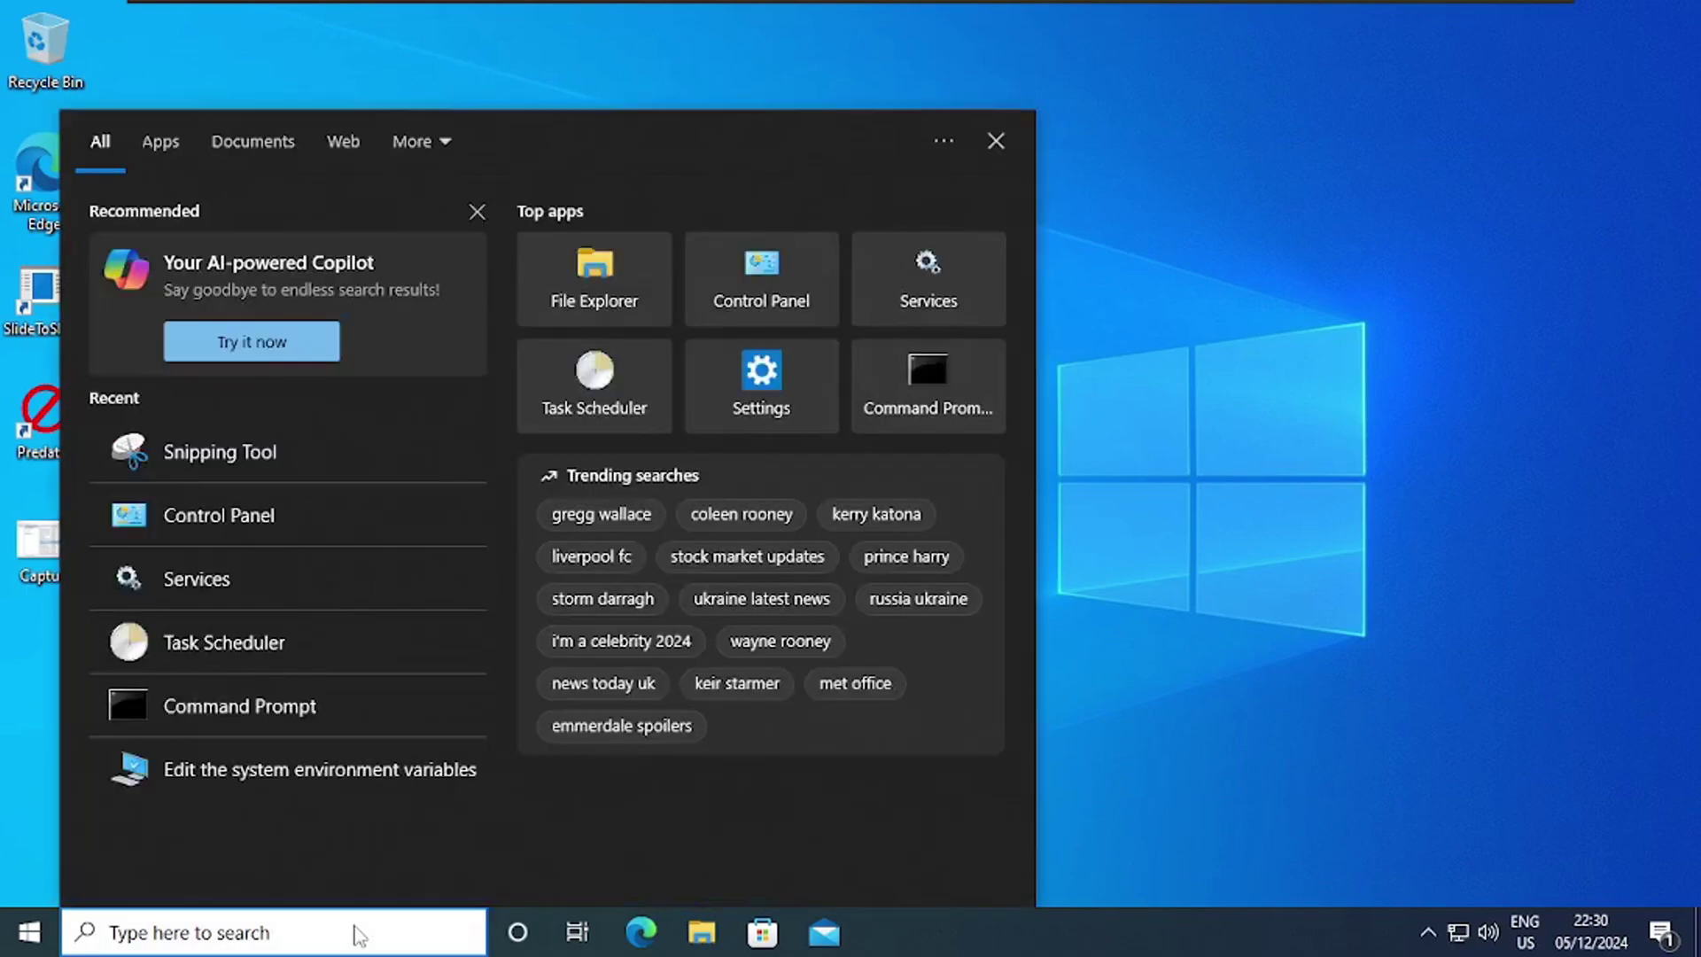
{"action": "type", "text": "servi"}
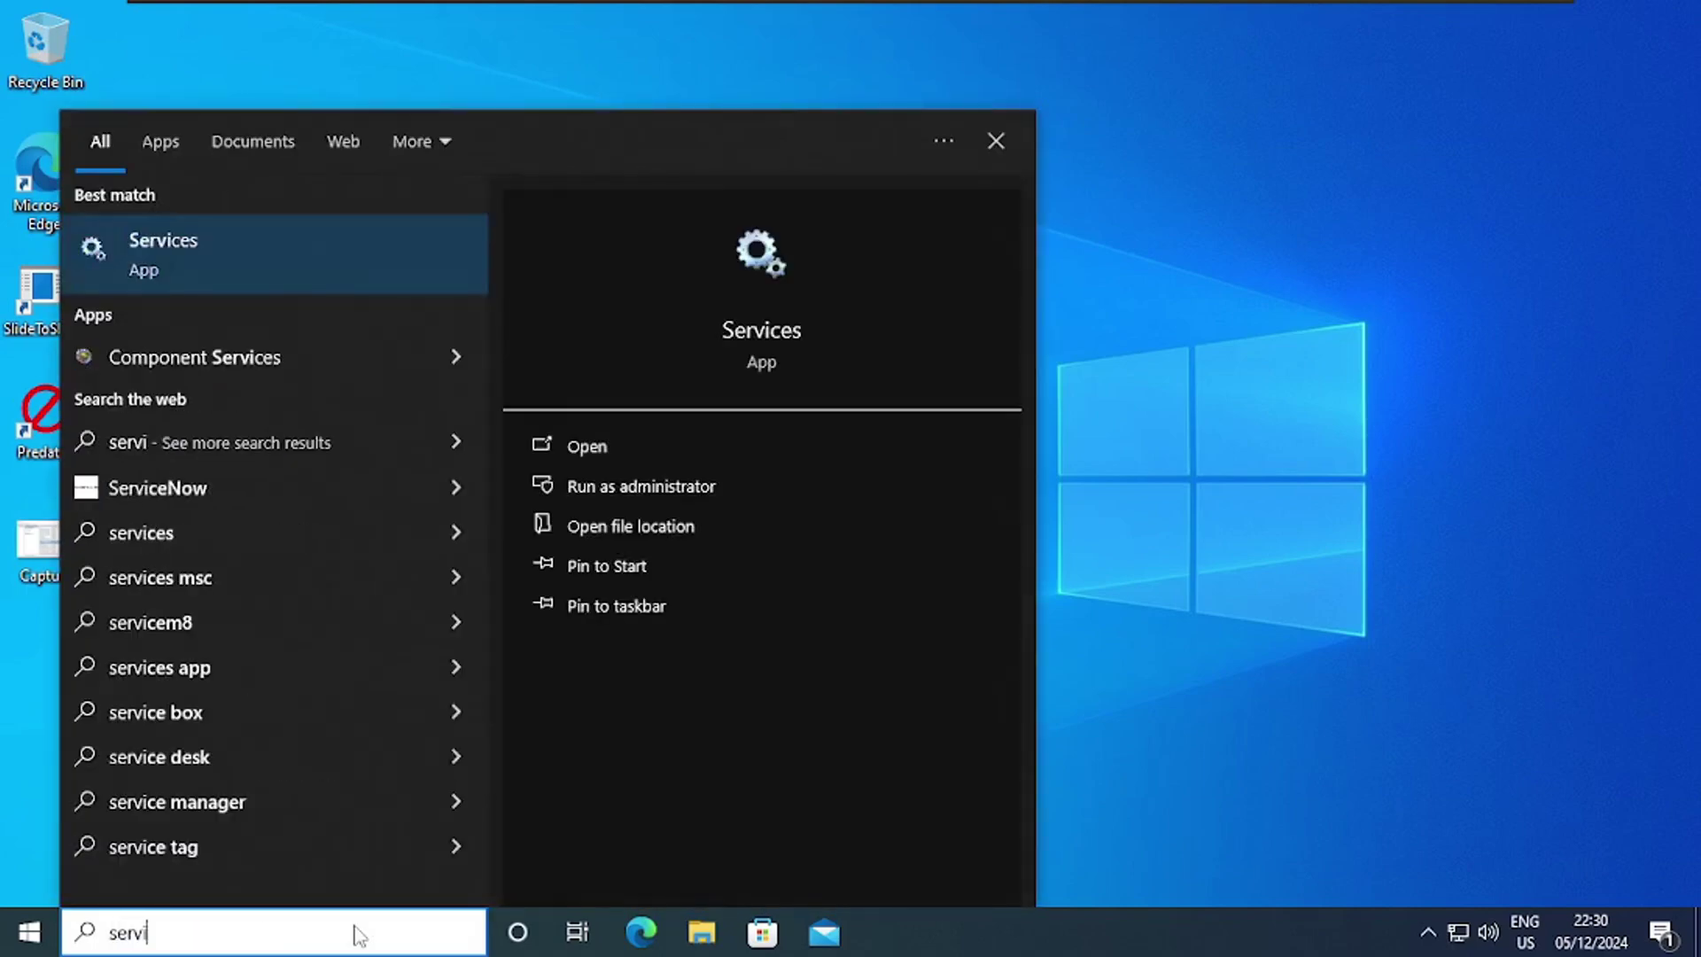
{"action": "type", "text": "ces.msc"}
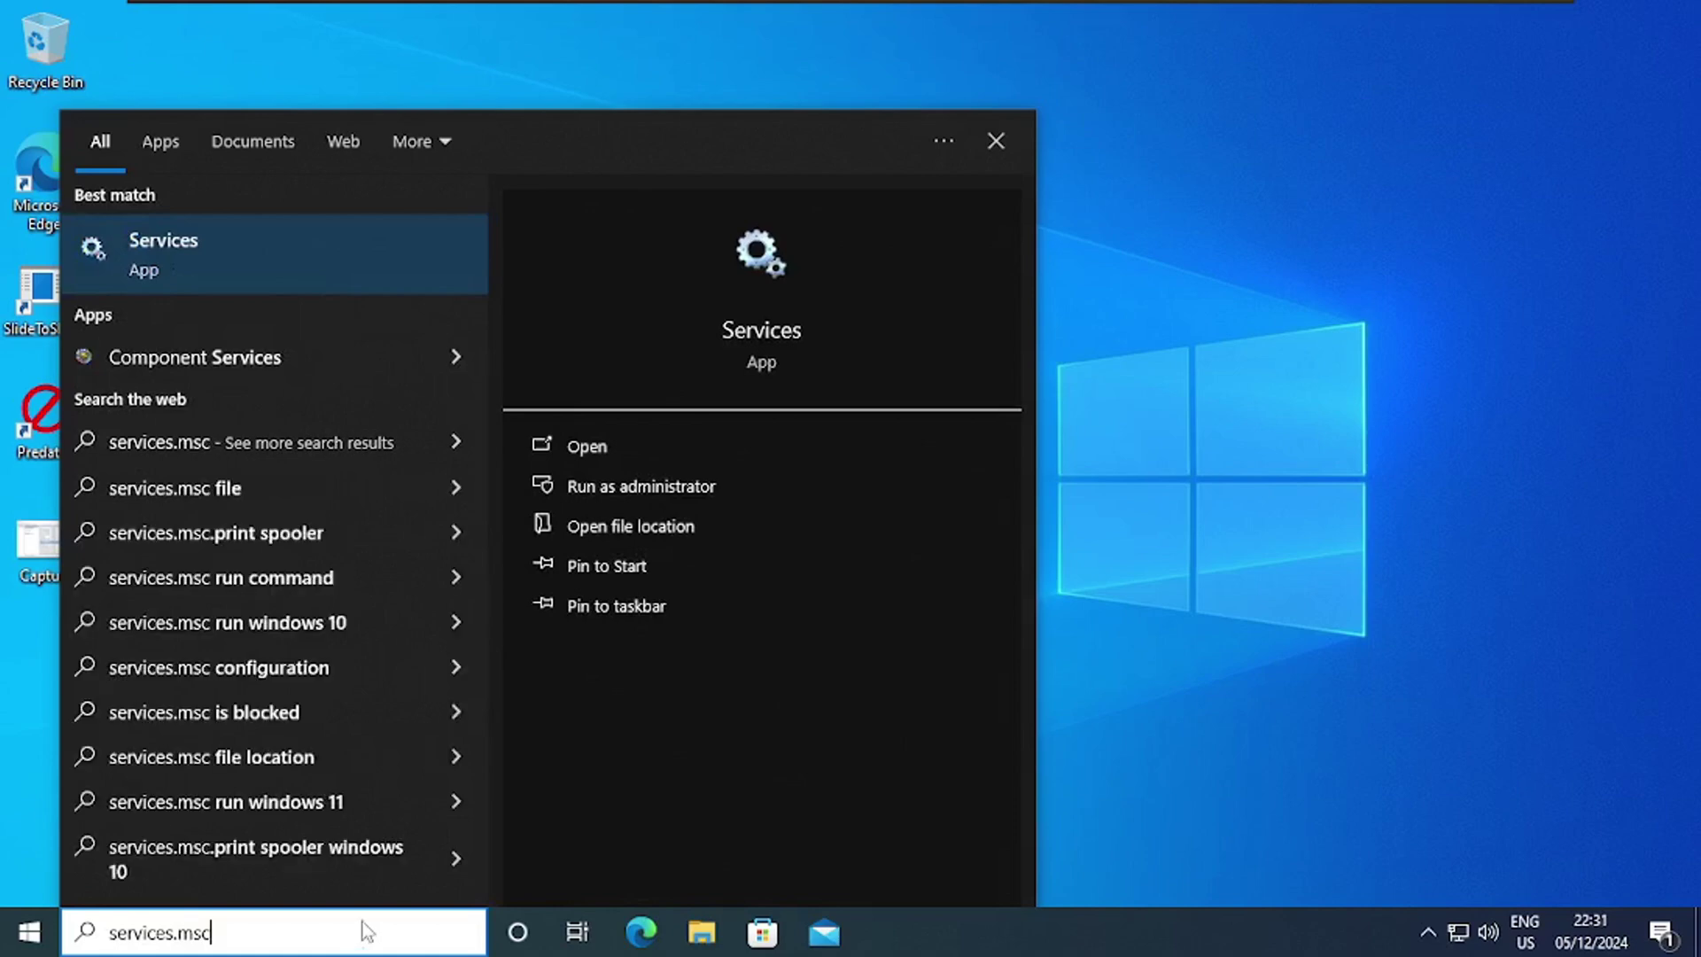
{"action": "right_click", "coordinate": [322, 257]}
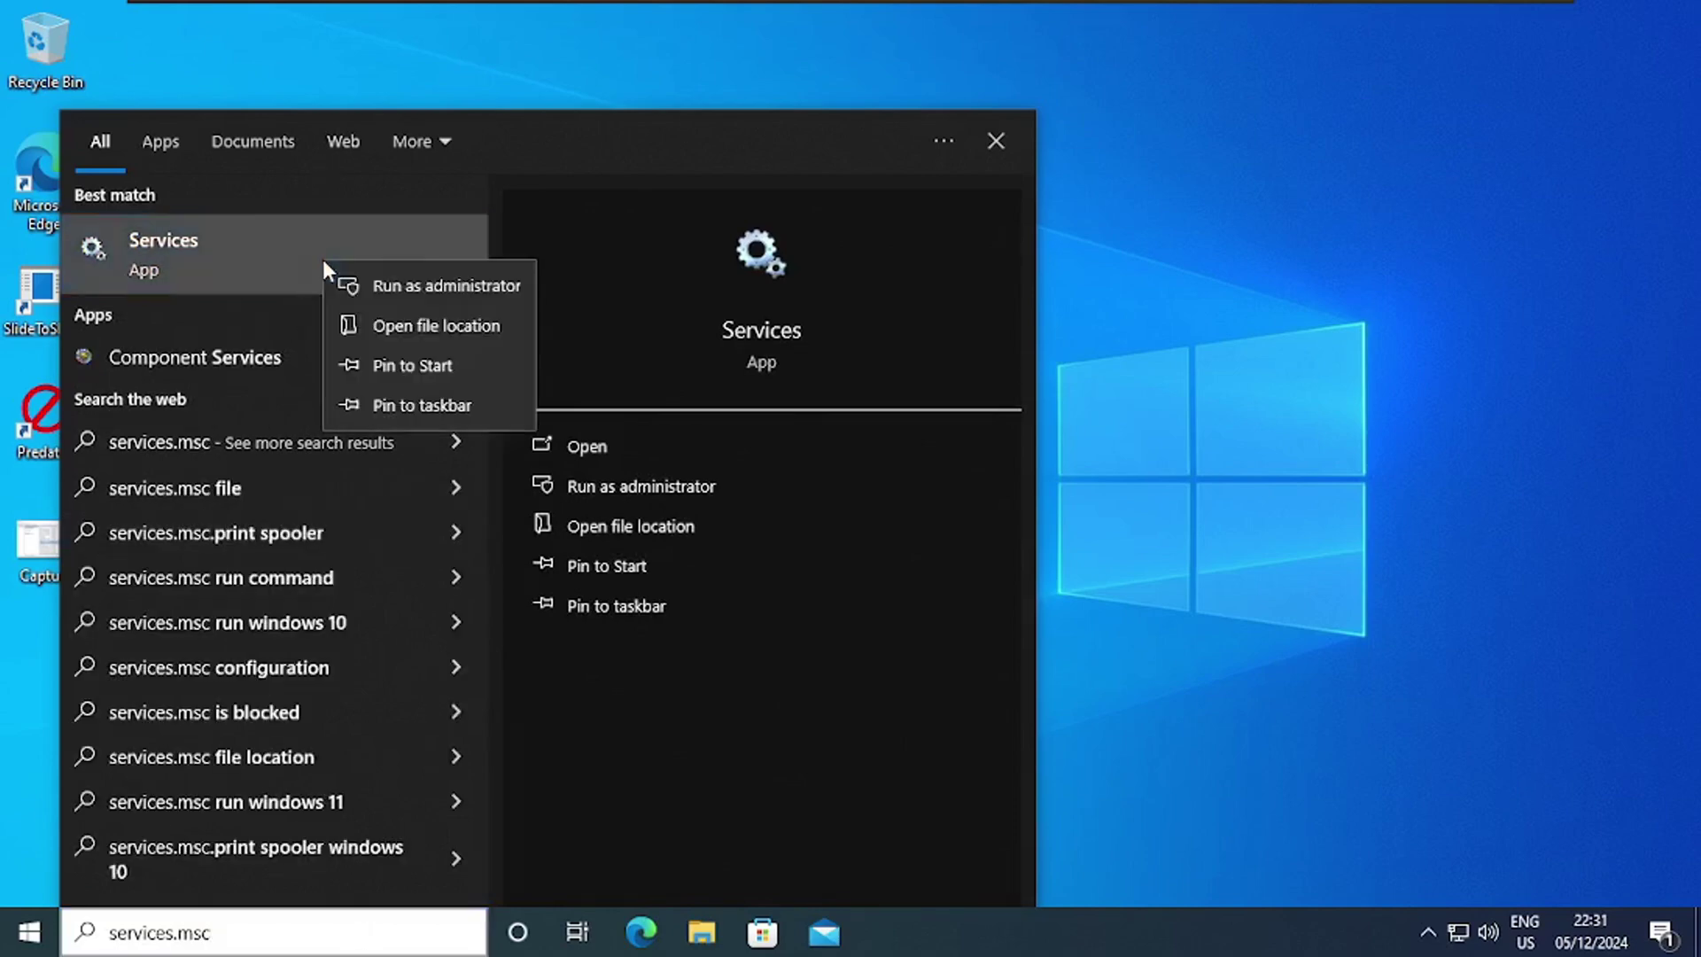
{"action": "left_click", "coordinate": [385, 284]}
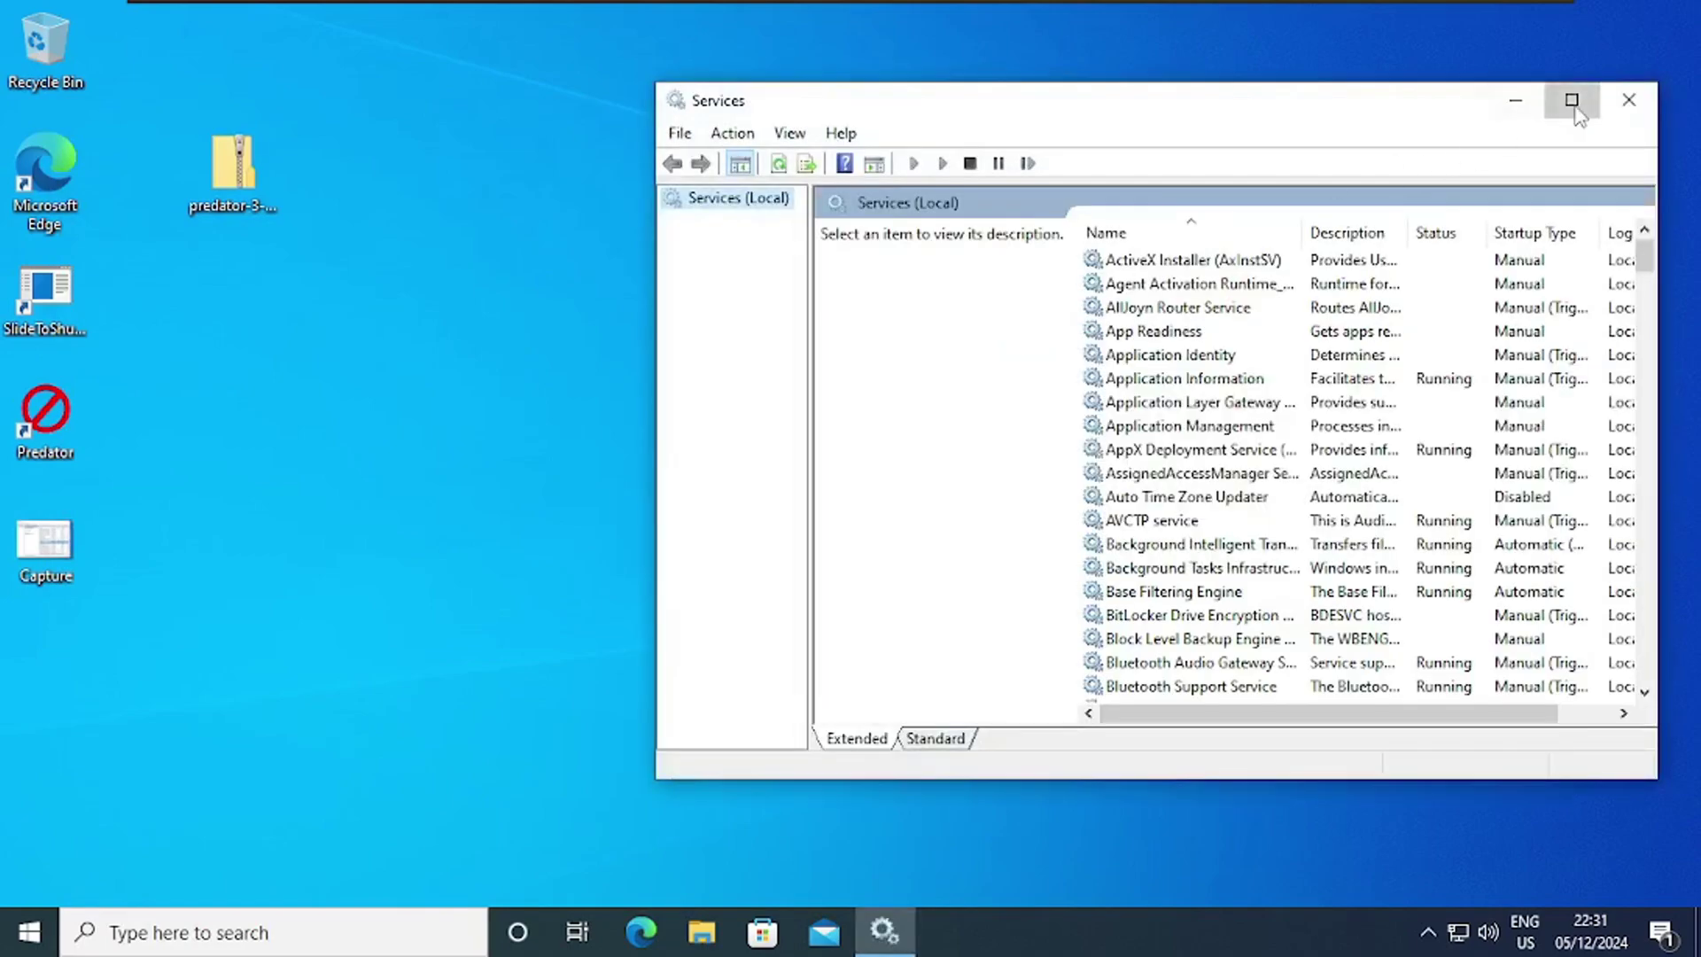
{"action": "left_click", "coordinate": [1571, 99]}
Scroll to the P entries to confirm no Predator ACM Service between Power and Print Spooler
{"action": "scroll", "coordinate": [1488, 309], "scroll_direction": "down", "scroll_amount": 5}
{"action": "scroll", "coordinate": [1489, 308], "scroll_direction": "down", "scroll_amount": 6}
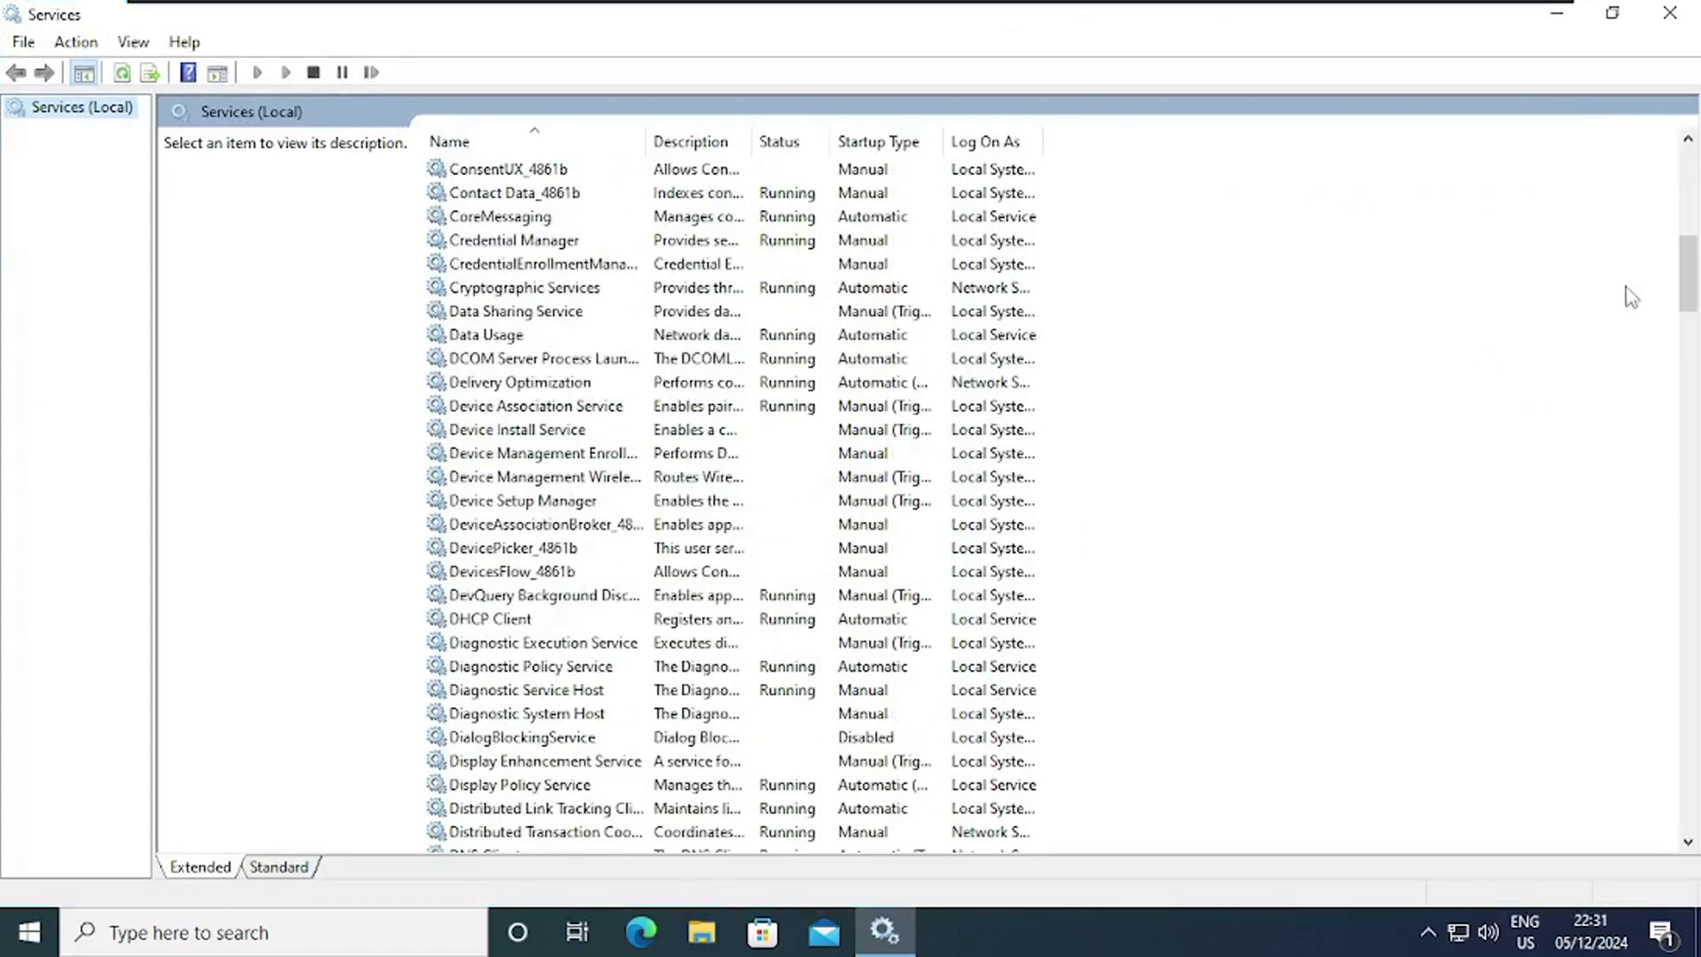
{"action": "left_click_drag", "start_coordinate": [1683, 266], "coordinate": [1680, 509]}
{"action": "scroll", "coordinate": [1038, 494], "scroll_direction": "down", "scroll_amount": 2}
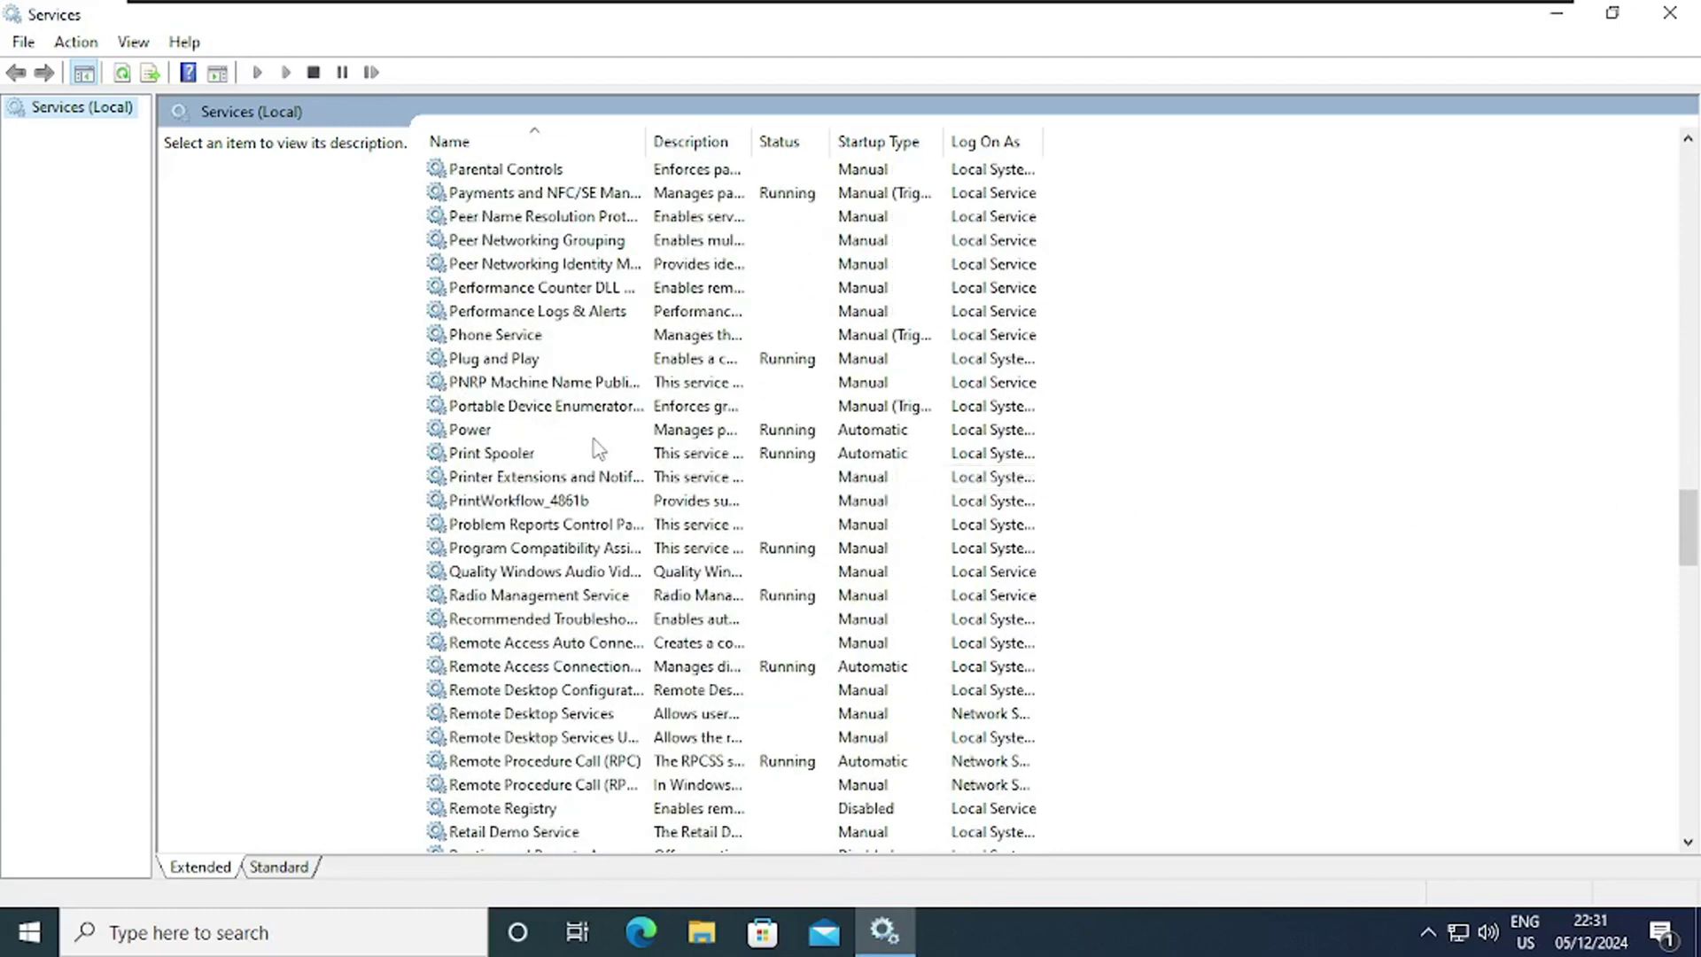
{"action": "scroll", "coordinate": [596, 447], "scroll_direction": "up", "scroll_amount": 1}
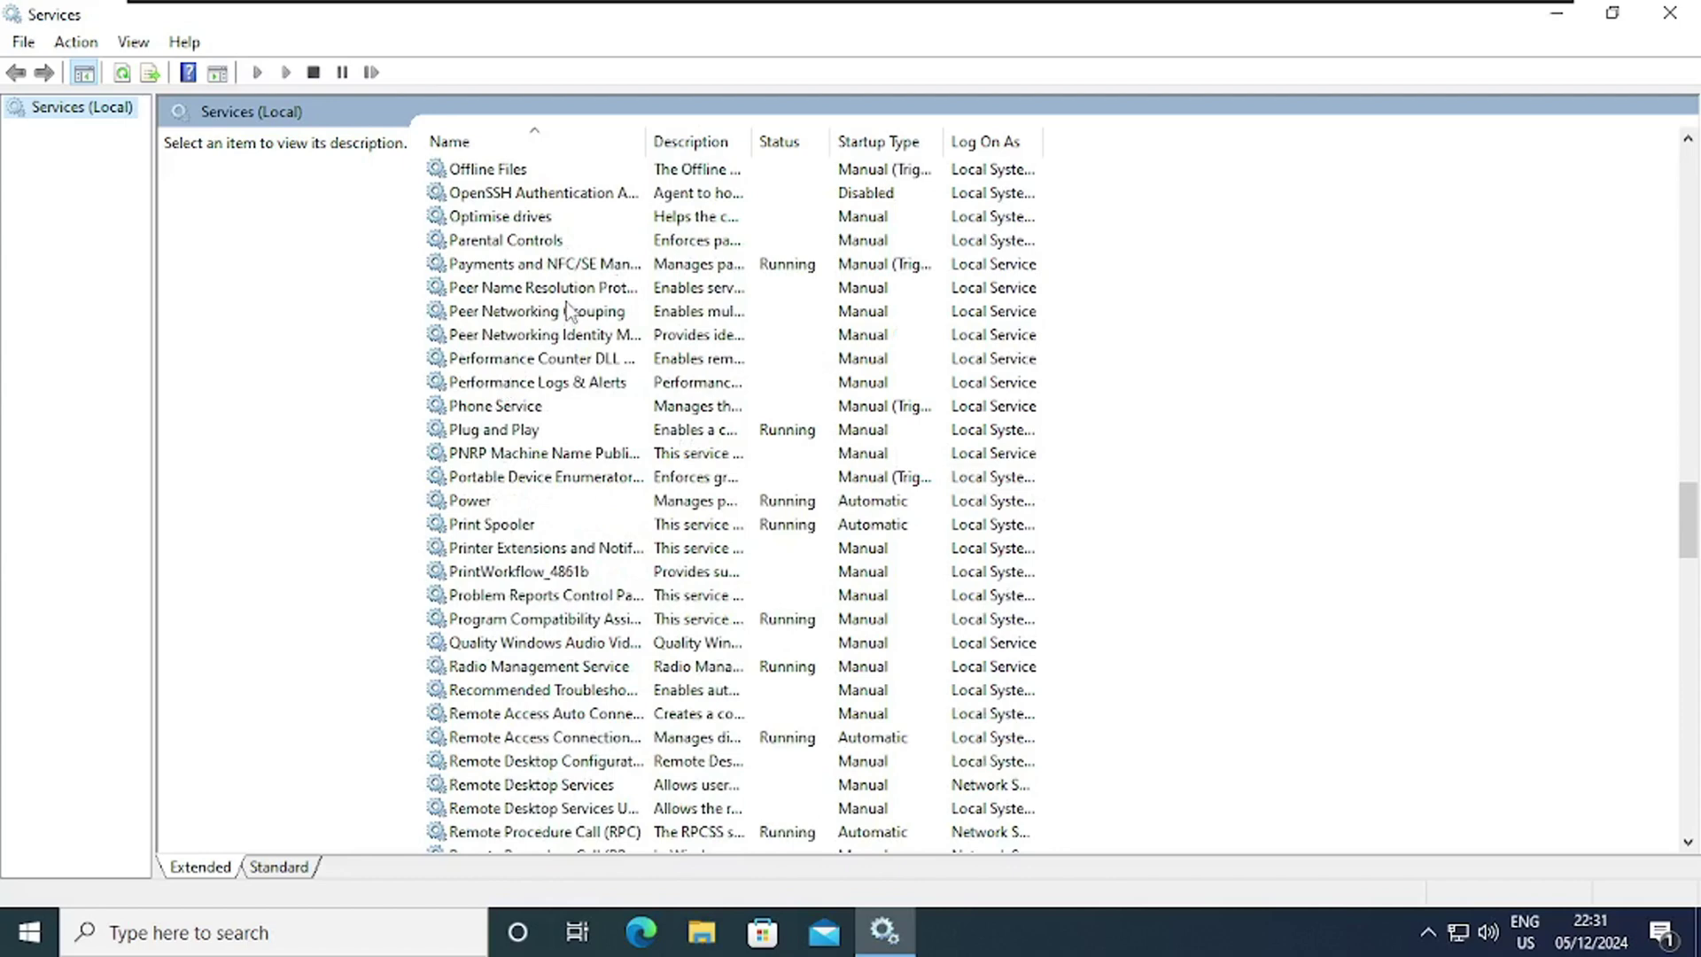
{"action": "scroll", "coordinate": [560, 336], "scroll_direction": "up", "scroll_amount": 1}
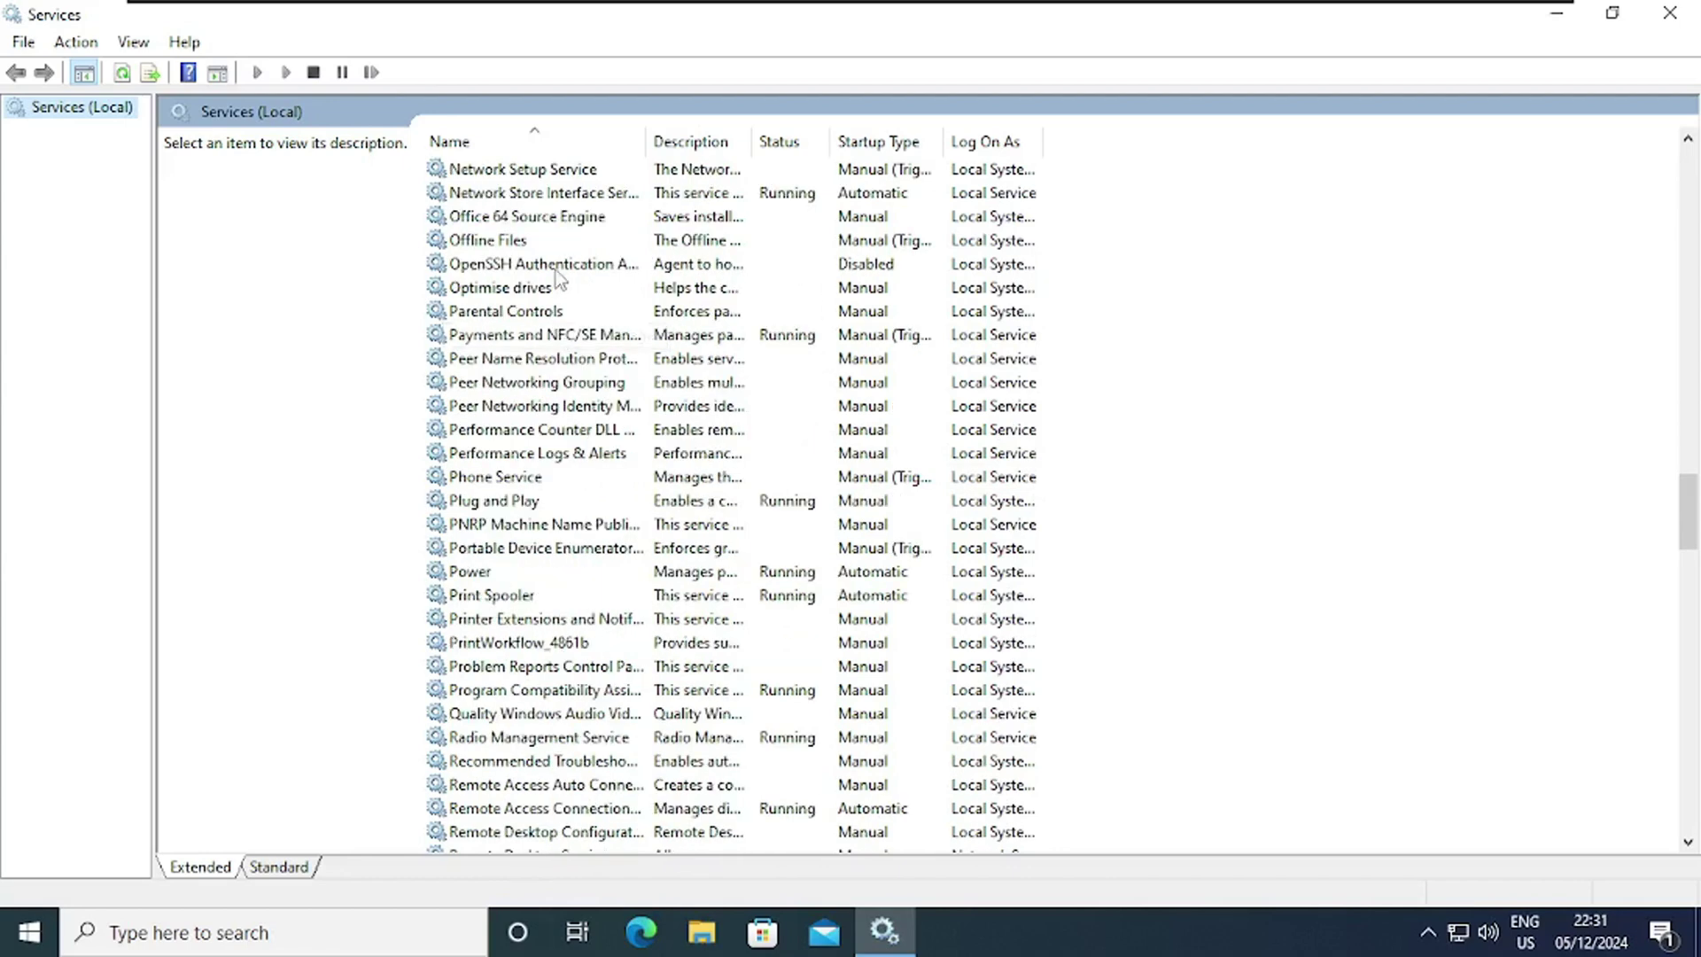